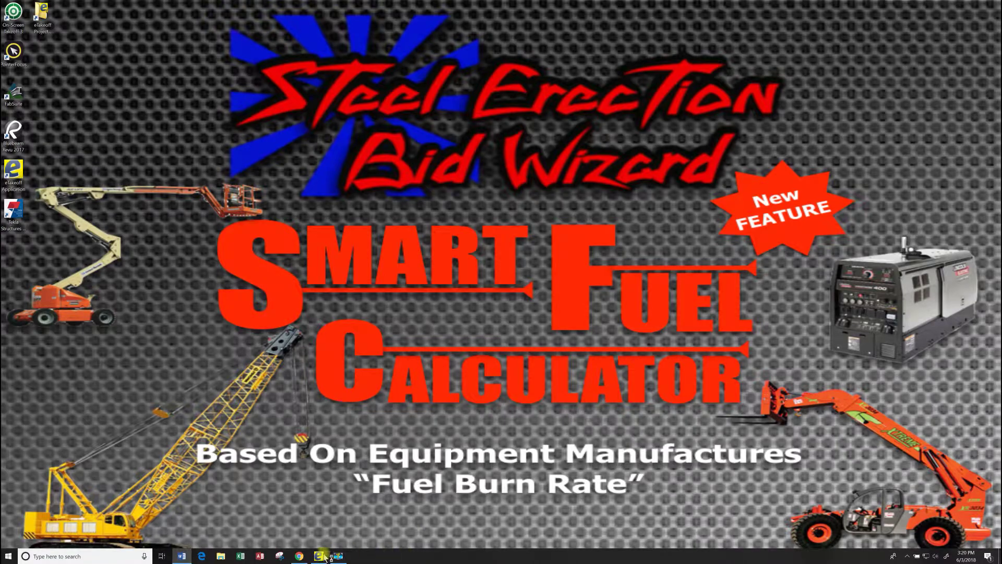
Switch to eTakeoff Dimension and examine the upper part of the second floor framing plan on sheet S-202
{"action": "left_click", "coordinate": [318, 555]}
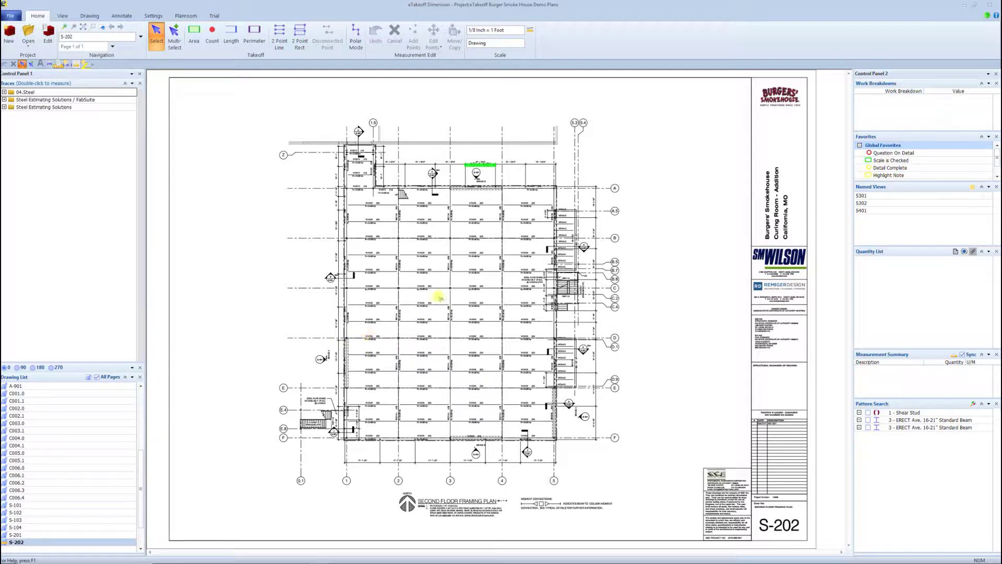
{"action": "scroll", "coordinate": [438, 296], "scroll_direction": "up", "scroll_amount": 5}
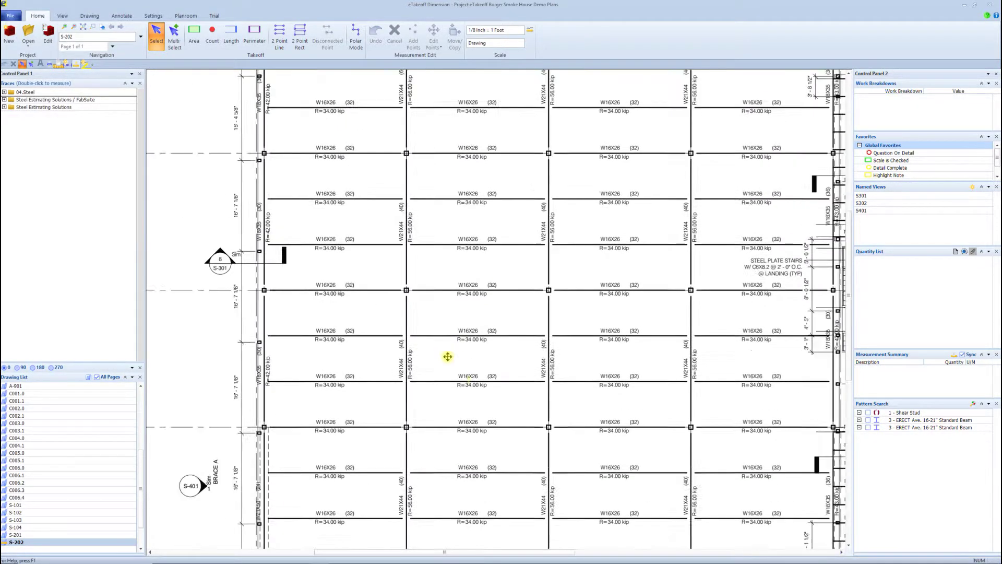
{"action": "scroll", "coordinate": [448, 350], "scroll_direction": "up", "scroll_amount": 5}
{"action": "left_click_drag", "start_coordinate": [473, 361], "coordinate": [447, 370]}
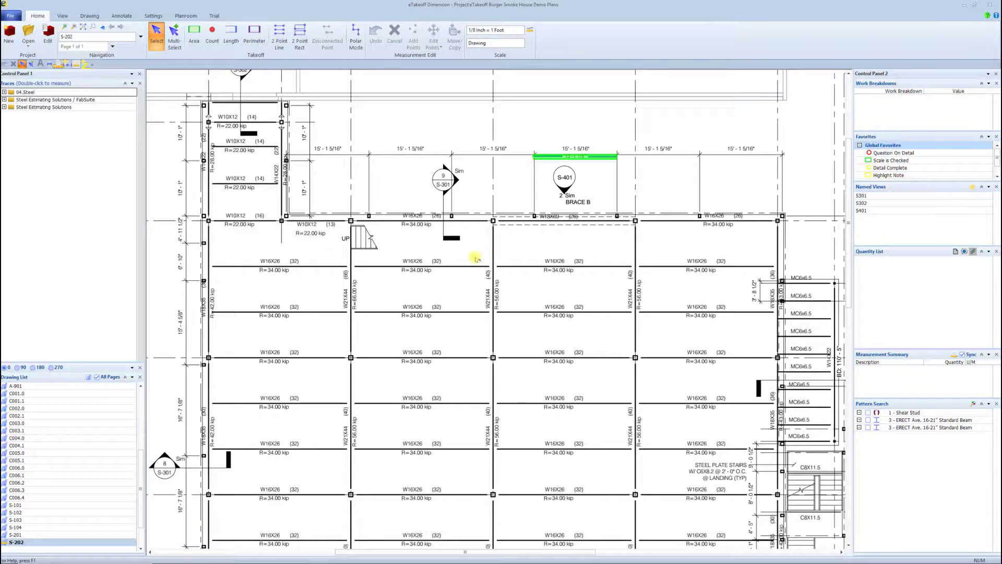
{"action": "left_click_drag", "start_coordinate": [476, 240], "coordinate": [461, 238]}
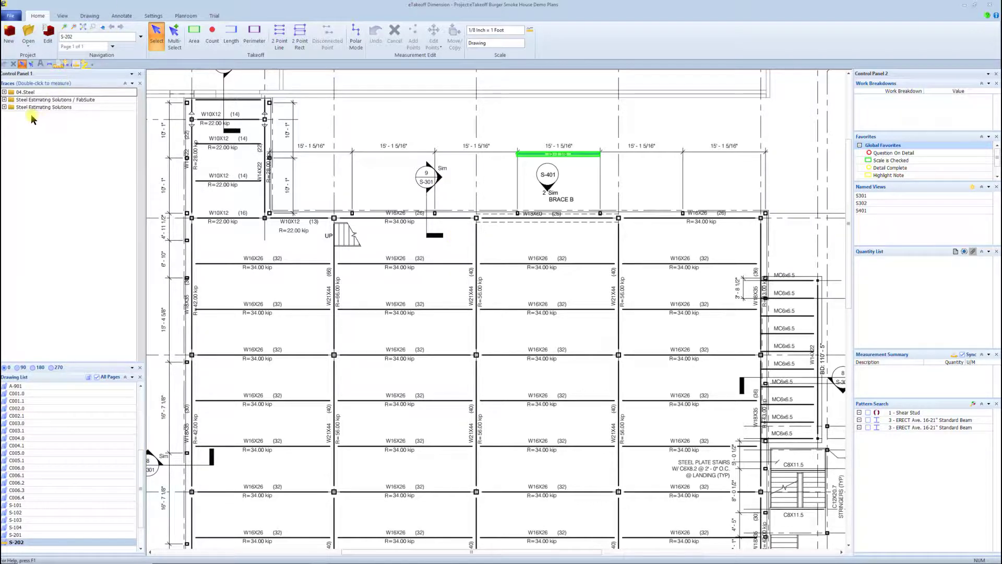
Expand the Steel Estimating Solutions trace folder and look through its erection, connection and installation categories
{"action": "left_click", "coordinate": [4, 108]}
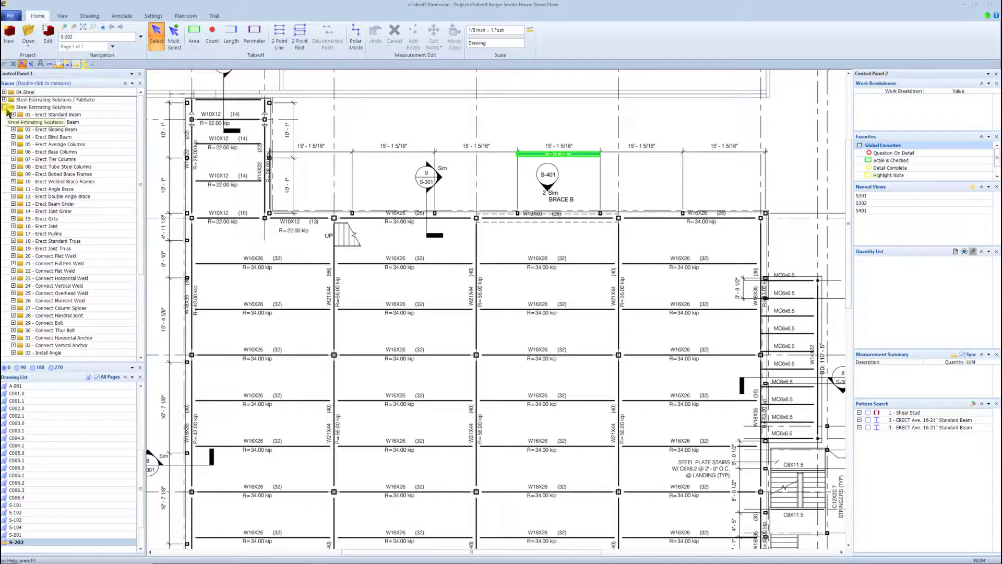
{"action": "scroll", "coordinate": [58, 229], "scroll_direction": "down", "scroll_amount": 5}
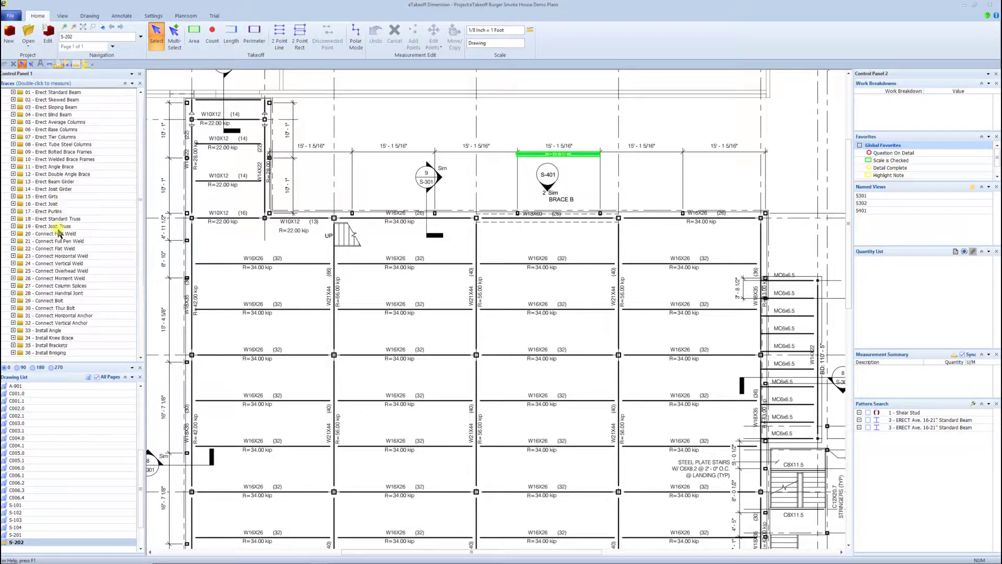
{"action": "scroll", "coordinate": [65, 258], "scroll_direction": "up", "scroll_amount": 5}
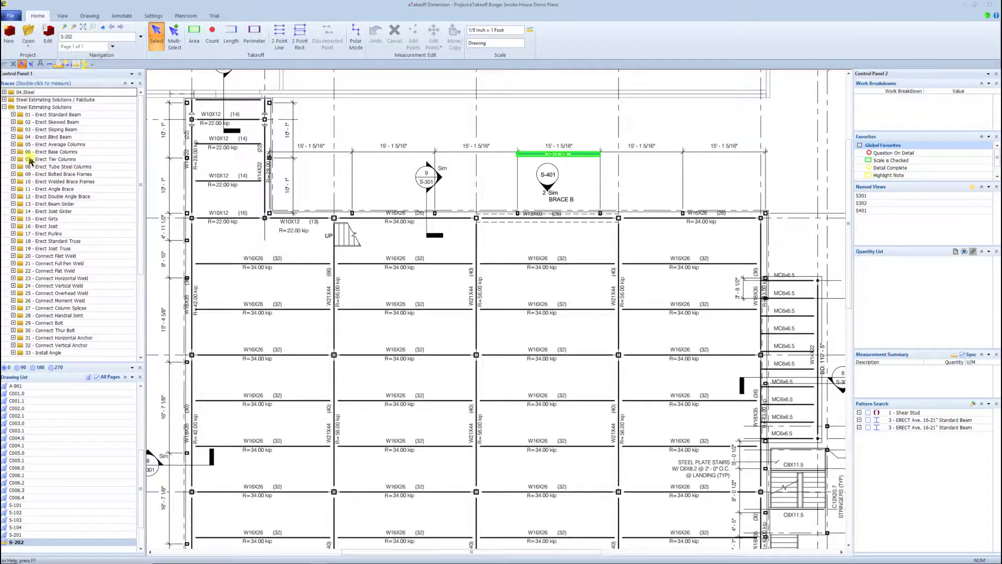
Start a count with the 3 - ERECT 30' Average Column trace and mark the four columns of the small projecting bay
{"action": "left_click", "coordinate": [13, 144]}
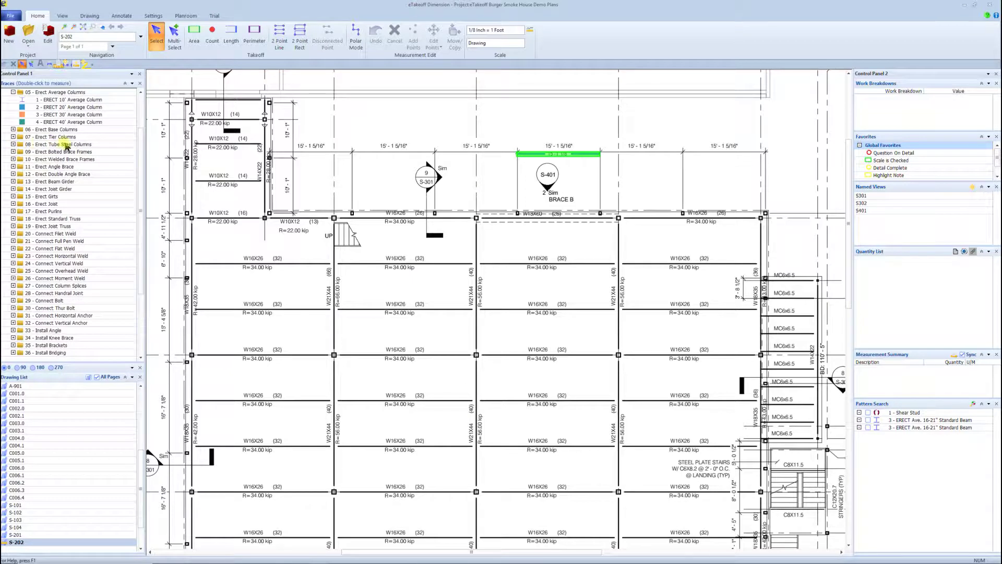
{"action": "double_click", "coordinate": [73, 114]}
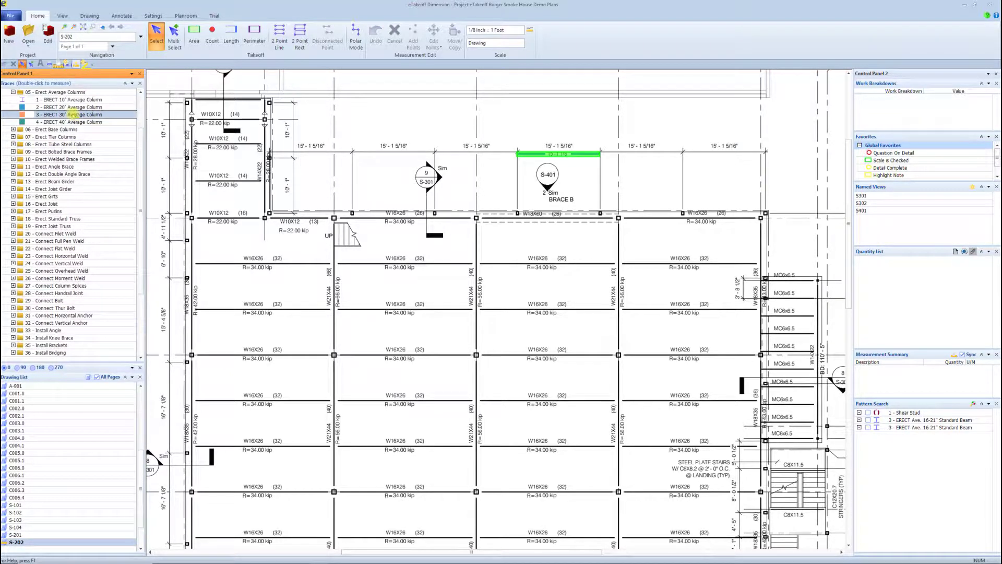
{"action": "left_click", "coordinate": [192, 121]}
{"action": "left_click", "coordinate": [266, 121]}
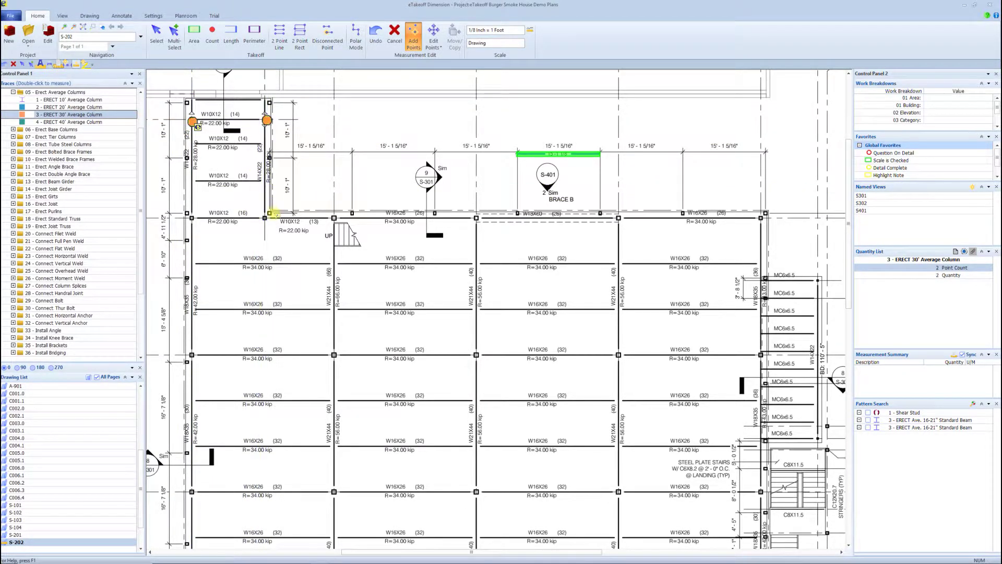
{"action": "left_click", "coordinate": [265, 218]}
{"action": "left_click", "coordinate": [193, 218]}
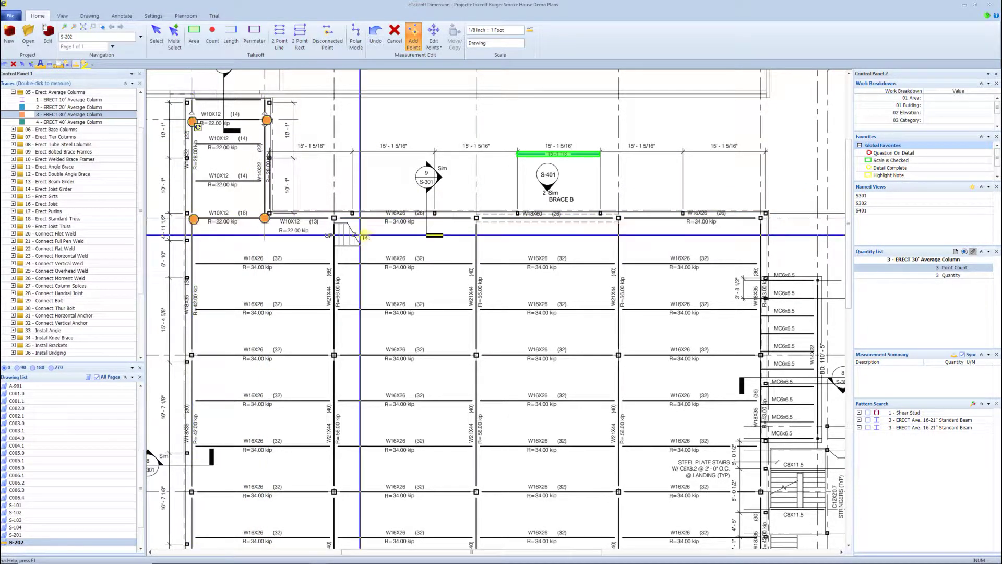
Add the columns at grids 2 to 5 on line A and grids 5 to 3 on line B, and finish the count
{"action": "left_click", "coordinate": [335, 218]}
{"action": "left_click", "coordinate": [477, 218]}
{"action": "left_click", "coordinate": [618, 219]}
{"action": "left_click", "coordinate": [761, 222]}
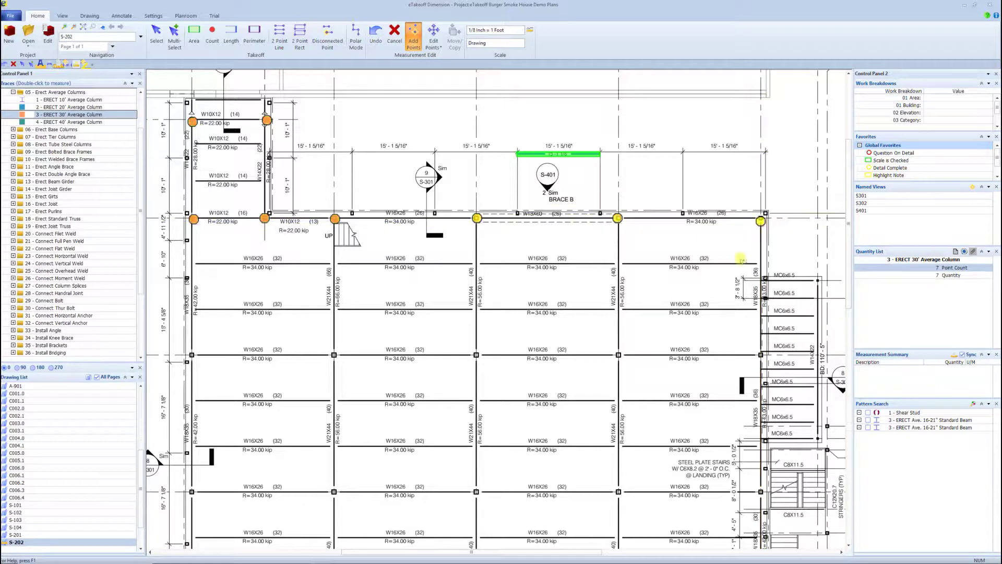
{"action": "left_click", "coordinate": [755, 352]}
{"action": "left_click", "coordinate": [621, 354]}
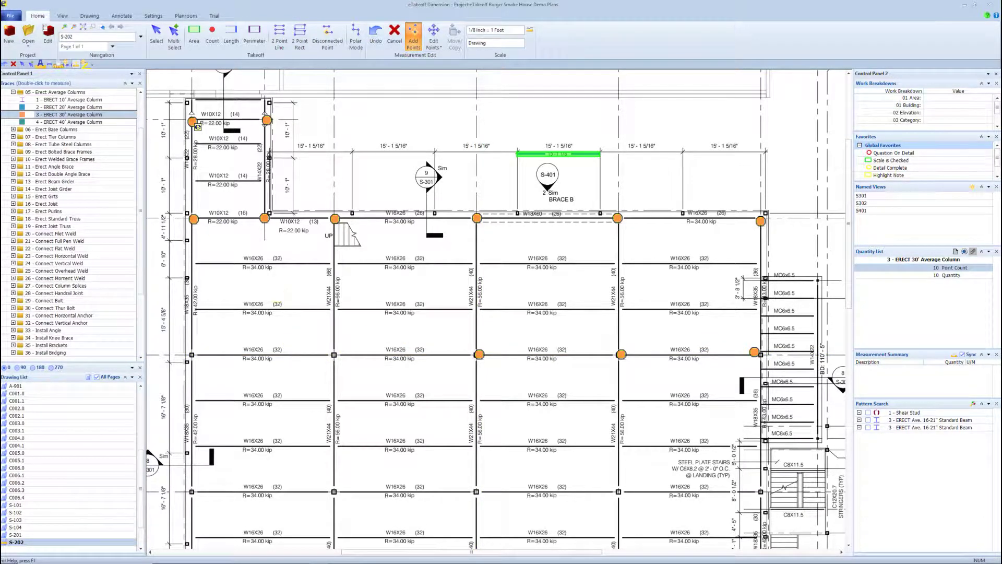
{"action": "double_click", "coordinate": [479, 355]}
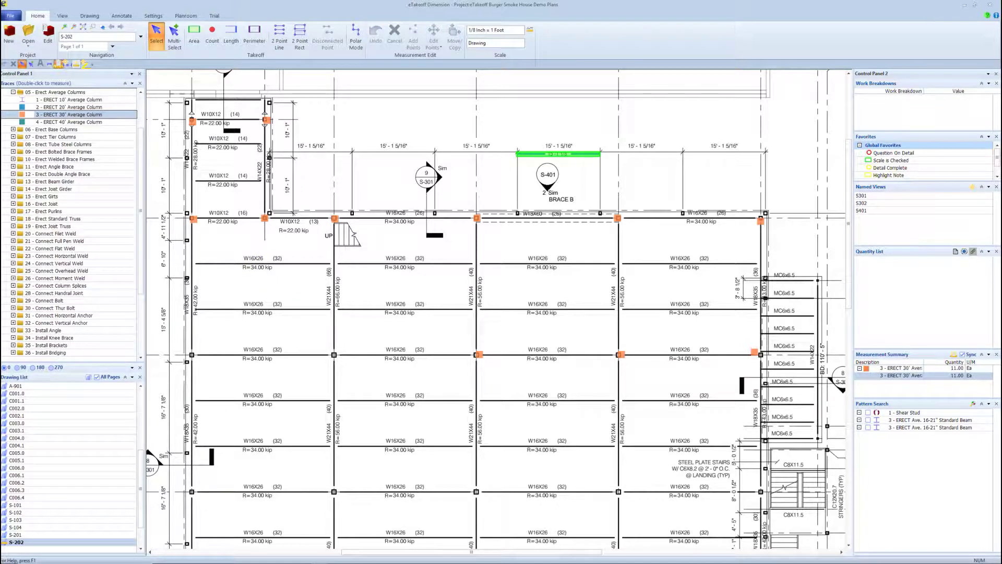
Count seven more 30' average columns: grids 2 and 1 on line B and all five on line C
{"action": "double_click", "coordinate": [80, 116]}
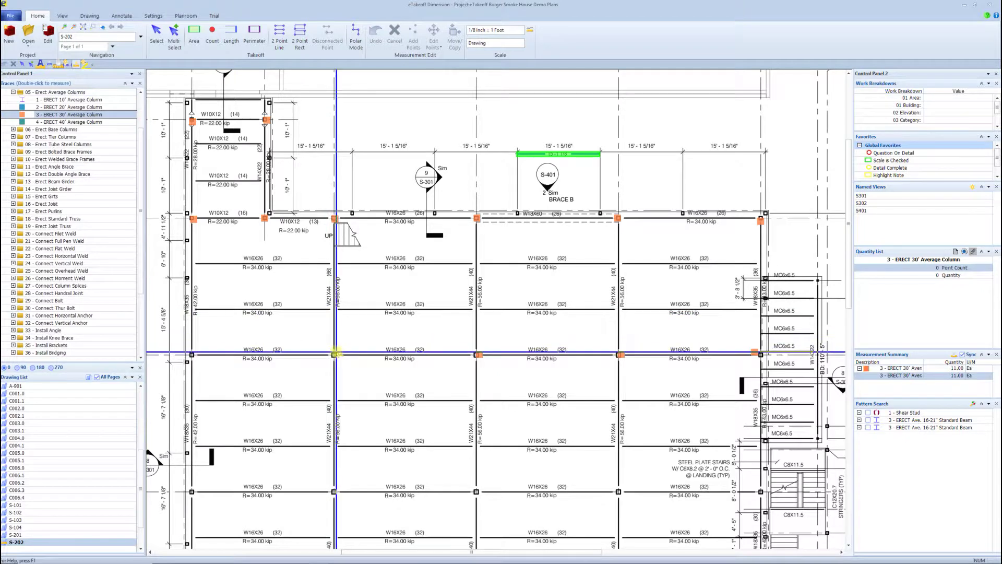
{"action": "left_click", "coordinate": [335, 353]}
{"action": "left_click", "coordinate": [194, 354]}
{"action": "left_click", "coordinate": [192, 493]}
{"action": "left_click", "coordinate": [334, 493]}
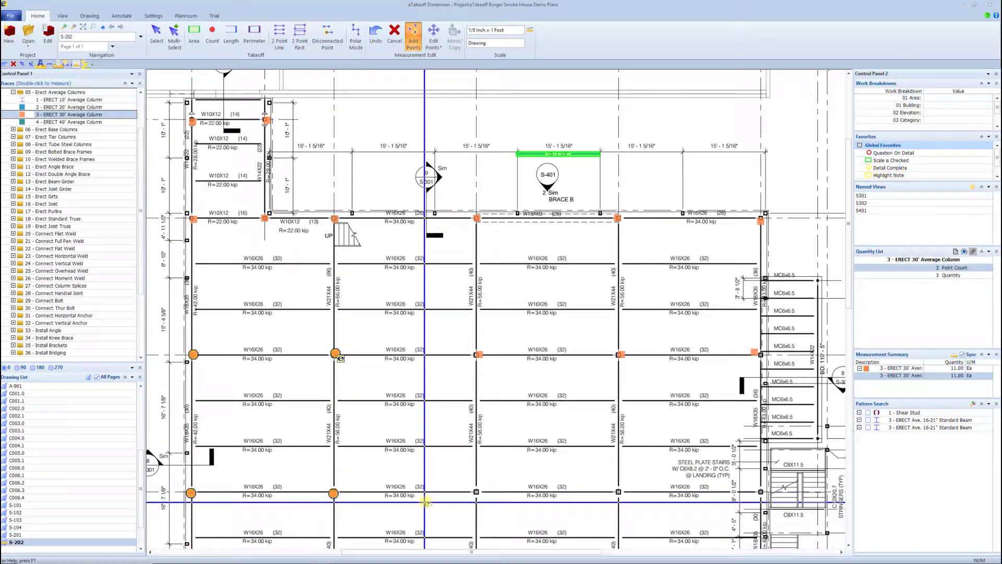
{"action": "left_click", "coordinate": [476, 494]}
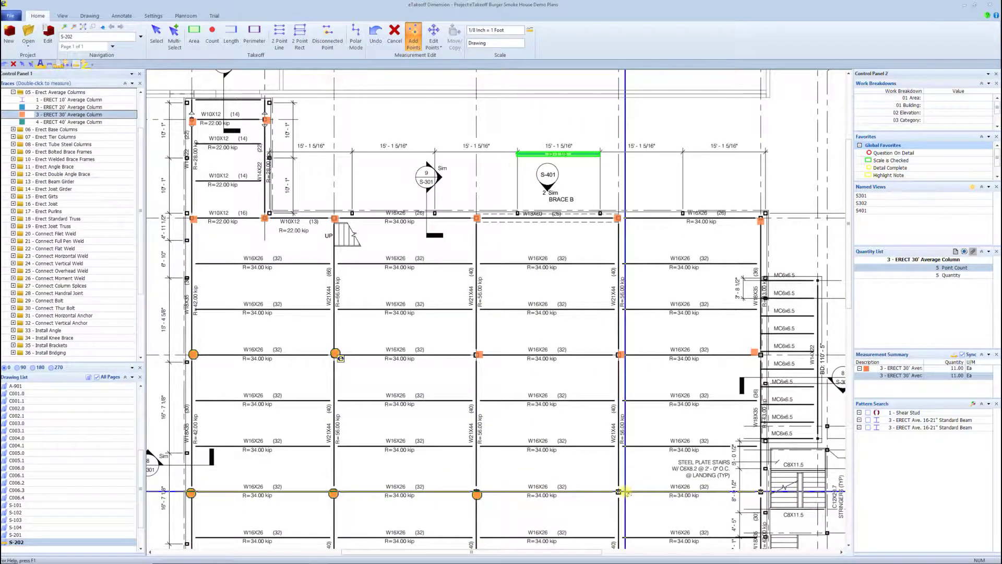
{"action": "left_click", "coordinate": [621, 491]}
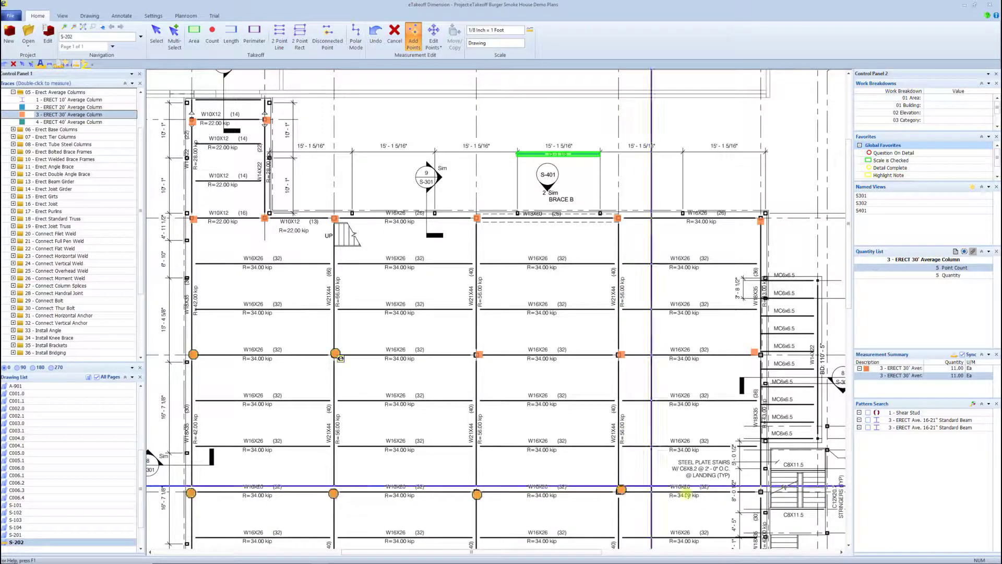
{"action": "left_click", "coordinate": [759, 491]}
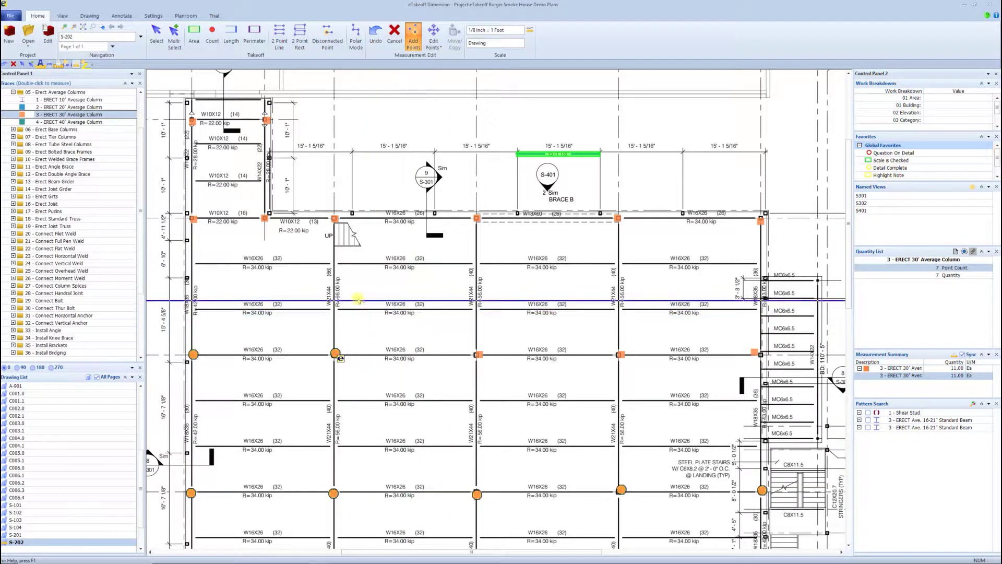
{"action": "key", "text": "Escape"}
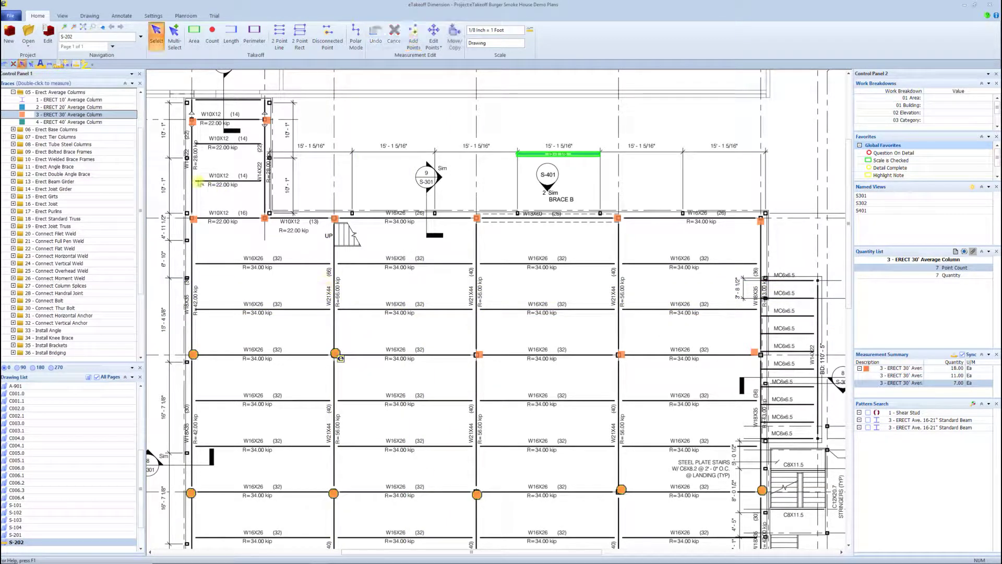
Start a count with the 3 - ERECT Ave. 16-21" Standard Beam trace and mark the seven W16X26 beams between grids 1 and 2
{"action": "scroll", "coordinate": [83, 214], "scroll_direction": "up", "scroll_amount": 3}
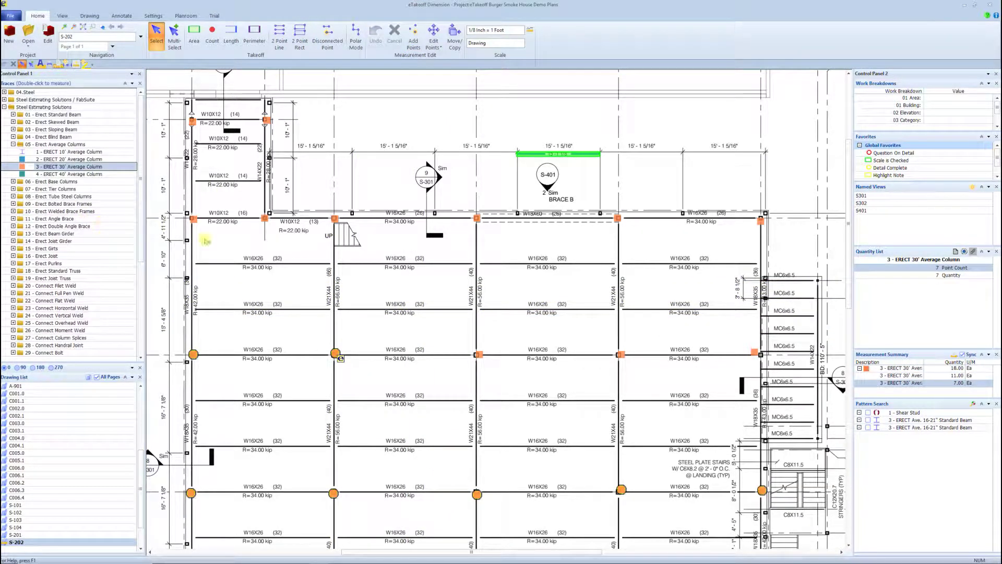
{"action": "left_click", "coordinate": [13, 114]}
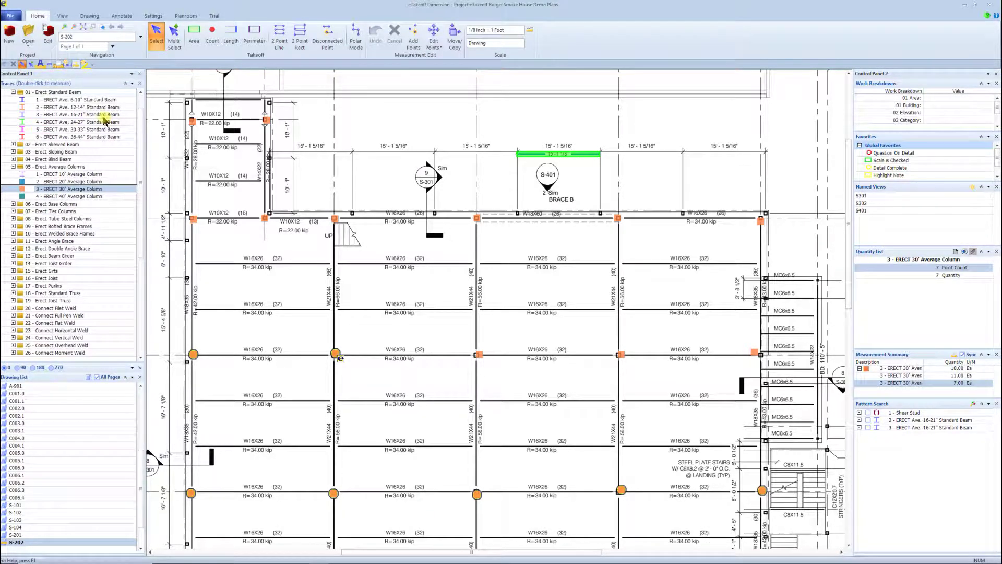
{"action": "double_click", "coordinate": [103, 115]}
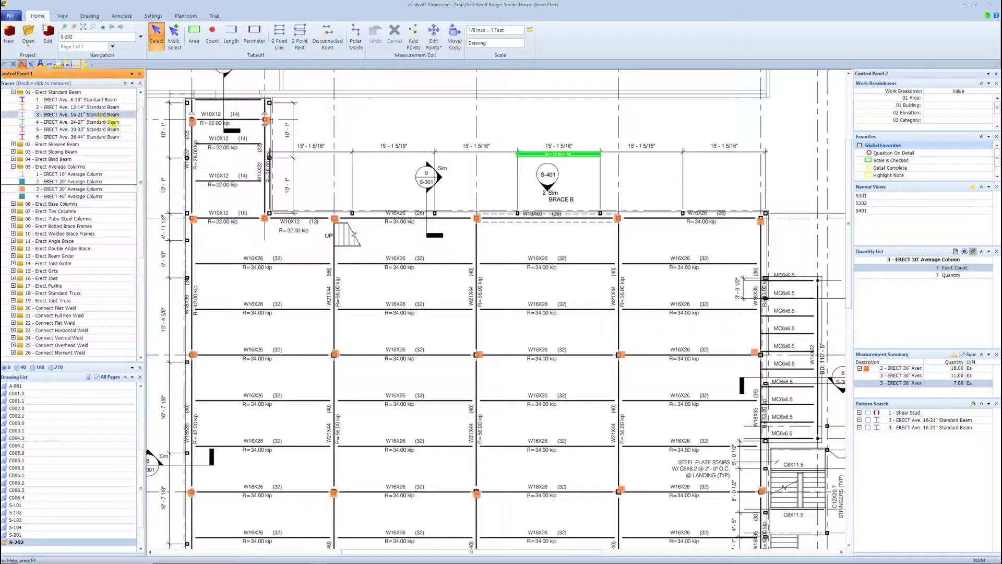
{"action": "left_click", "coordinate": [247, 259]}
{"action": "left_click", "coordinate": [252, 303]}
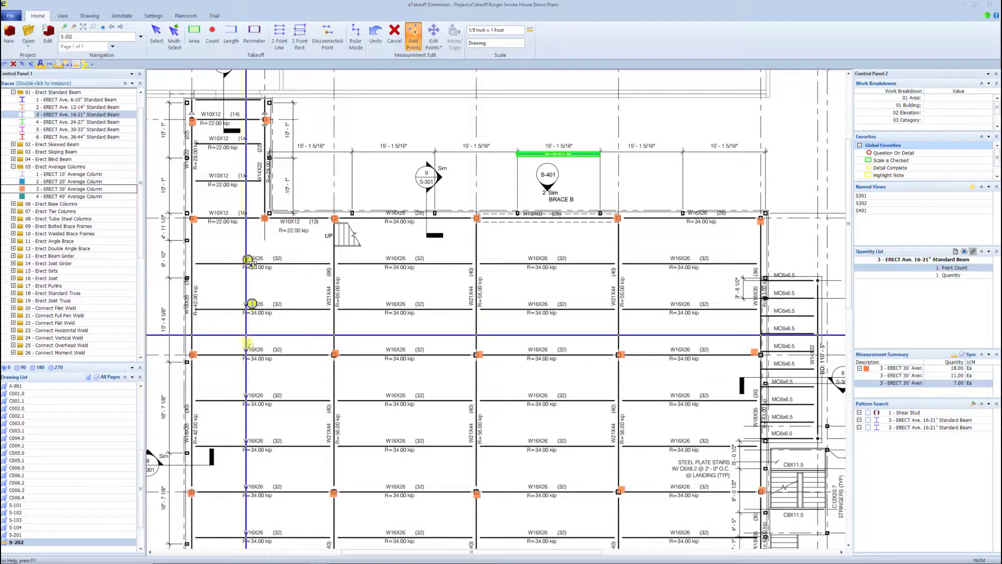
{"action": "left_click", "coordinate": [248, 350]}
{"action": "left_click", "coordinate": [248, 395]}
{"action": "left_click", "coordinate": [251, 441]}
{"action": "left_click", "coordinate": [247, 486]}
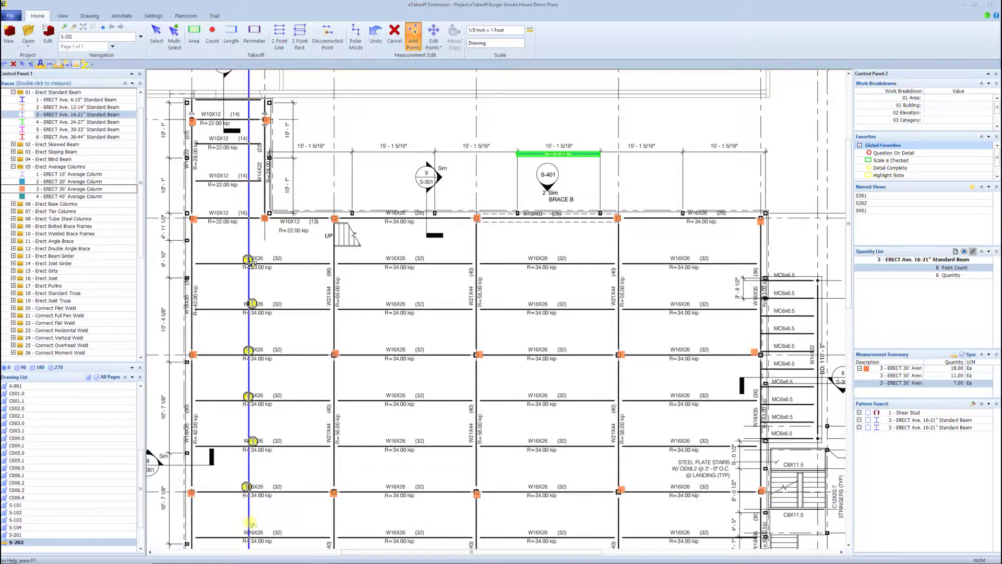
{"action": "left_click", "coordinate": [247, 530]}
Add the seven W16X26 beams between grids 2 and 3 to the 16-21" standard beam count
{"action": "left_click", "coordinate": [390, 262]}
{"action": "left_click", "coordinate": [386, 310]}
{"action": "left_click", "coordinate": [392, 349]}
{"action": "left_click", "coordinate": [389, 395]}
{"action": "left_click", "coordinate": [384, 441]}
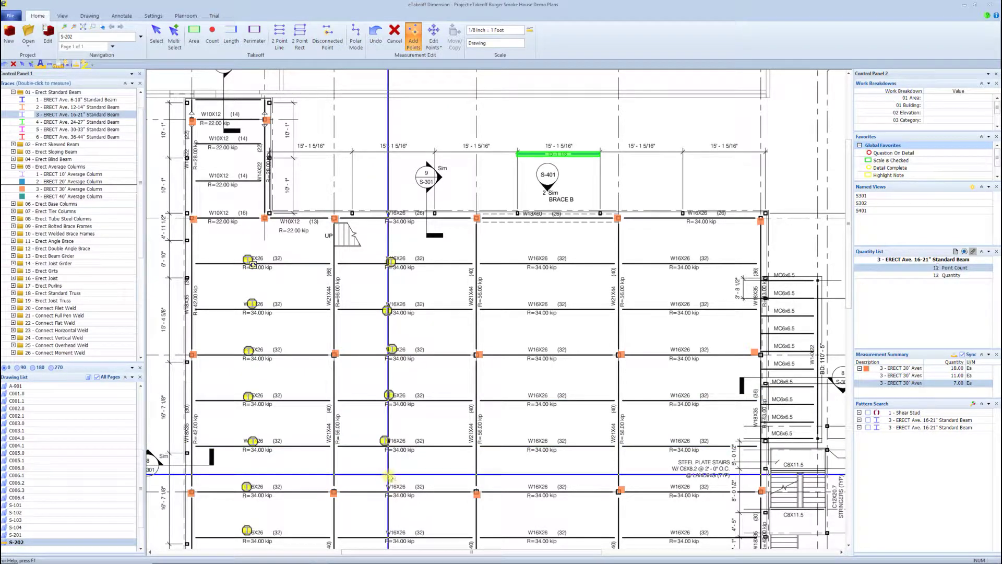
{"action": "left_click", "coordinate": [387, 486]}
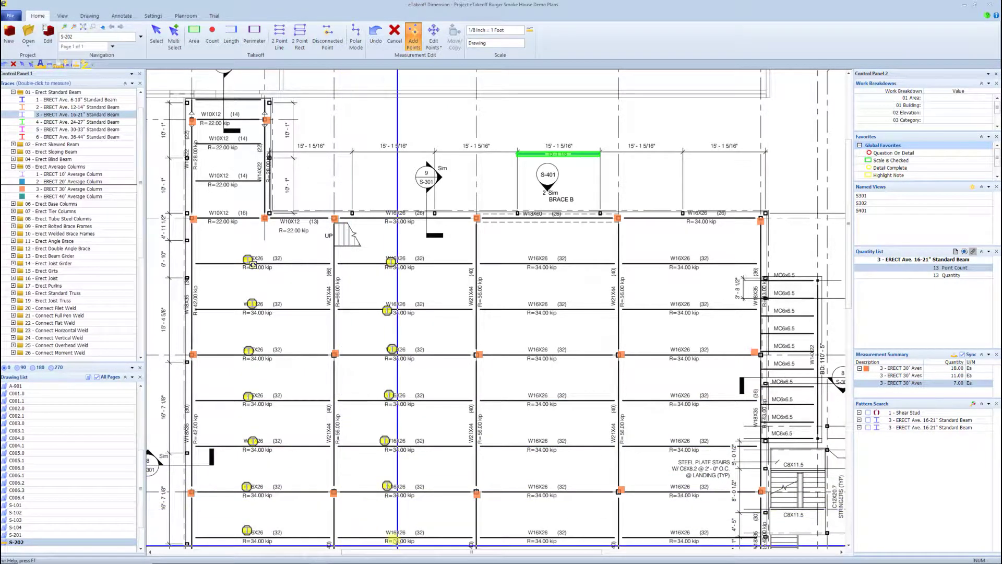
{"action": "left_click", "coordinate": [394, 540]}
Add the seven W16X26 beams between grids 3 and 4 to the 16-21" standard beam count
{"action": "left_click", "coordinate": [540, 255]}
{"action": "left_click", "coordinate": [535, 302]}
{"action": "left_click", "coordinate": [532, 347]}
{"action": "left_click", "coordinate": [535, 392]}
{"action": "left_click", "coordinate": [535, 441]}
{"action": "left_click", "coordinate": [538, 488]}
{"action": "left_click", "coordinate": [536, 531]}
Add the seven W16X26 beams between grids 4 and 5 to the 16-21" standard beam count
{"action": "left_click", "coordinate": [678, 255]}
{"action": "left_click", "coordinate": [678, 308]}
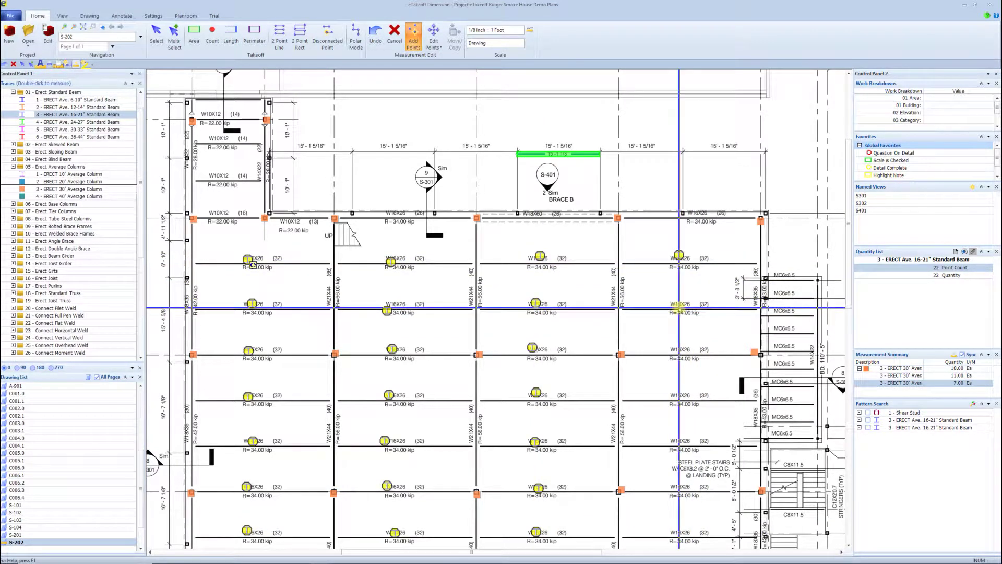
{"action": "left_click", "coordinate": [677, 349]}
{"action": "left_click", "coordinate": [676, 392]}
{"action": "left_click", "coordinate": [676, 392]}
{"action": "left_click", "coordinate": [677, 443]}
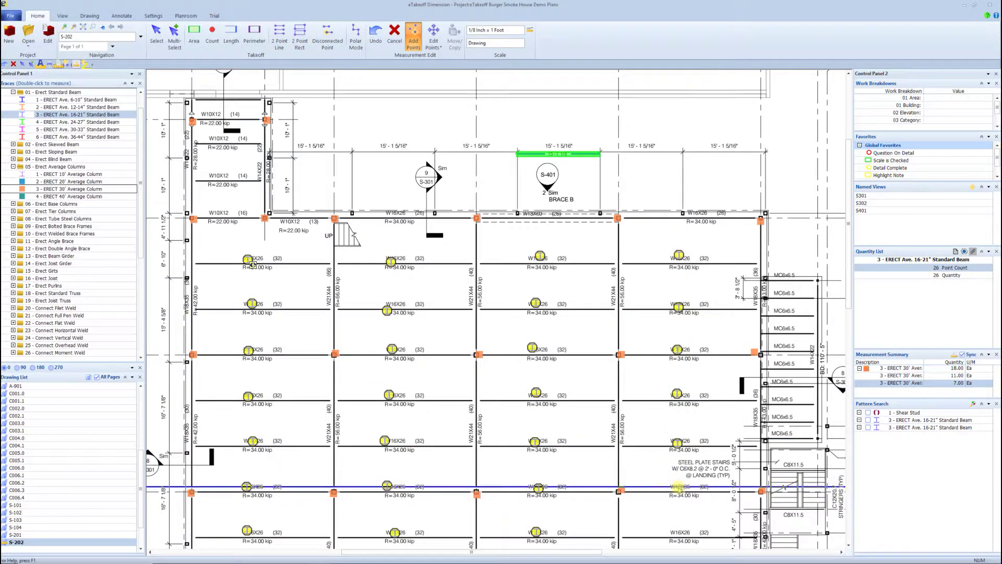
{"action": "left_click", "coordinate": [681, 530]}
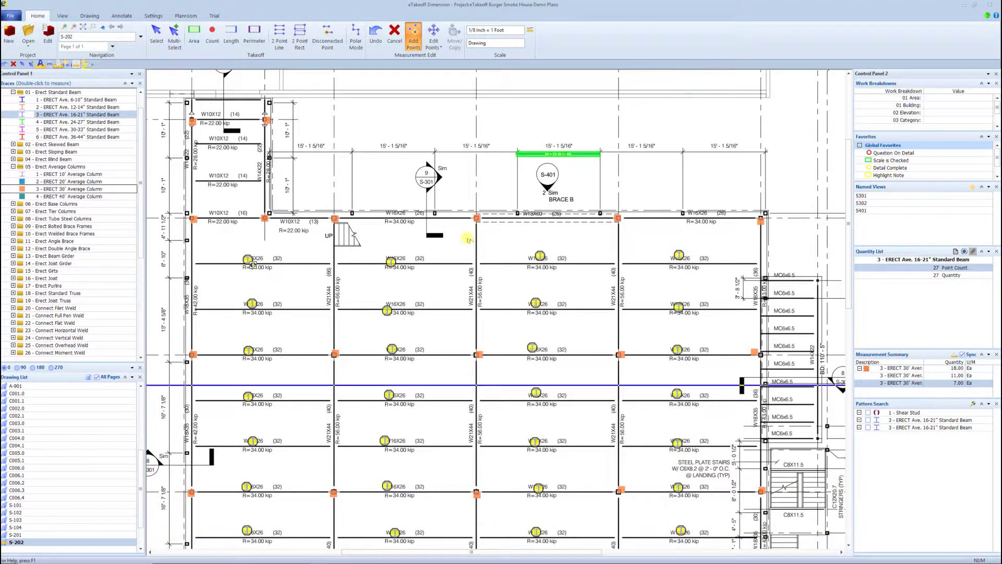
Count the five W10X12 beams in and beside the small projecting bay with the 1 - ERECT Ave. 6-10" Standard Beam trace
{"action": "left_click", "coordinate": [80, 100]}
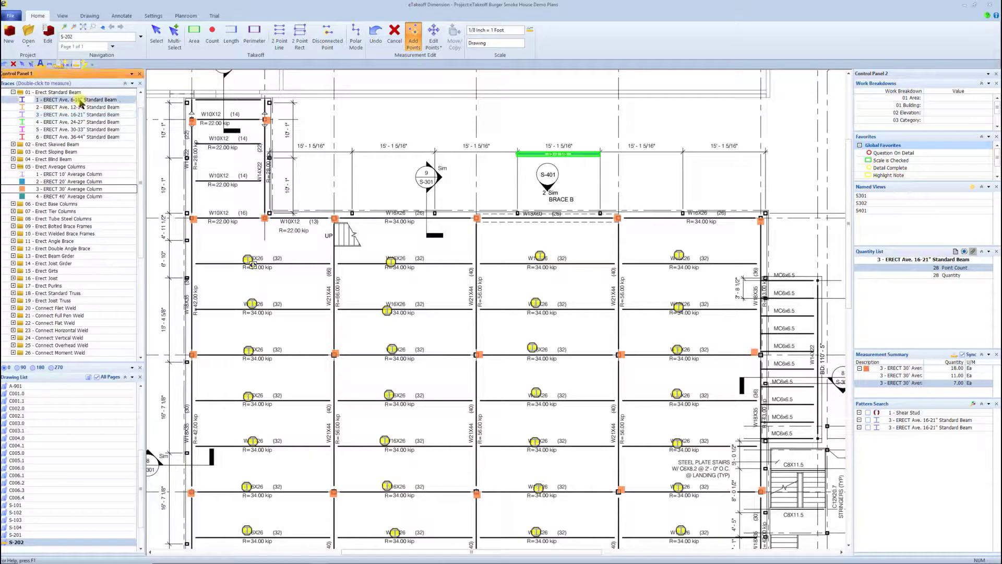
{"action": "double_click", "coordinate": [80, 99]}
{"action": "left_click", "coordinate": [204, 117]}
{"action": "left_click", "coordinate": [213, 138]}
{"action": "left_click", "coordinate": [209, 170]}
{"action": "left_click", "coordinate": [223, 214]}
{"action": "left_click", "coordinate": [290, 221]}
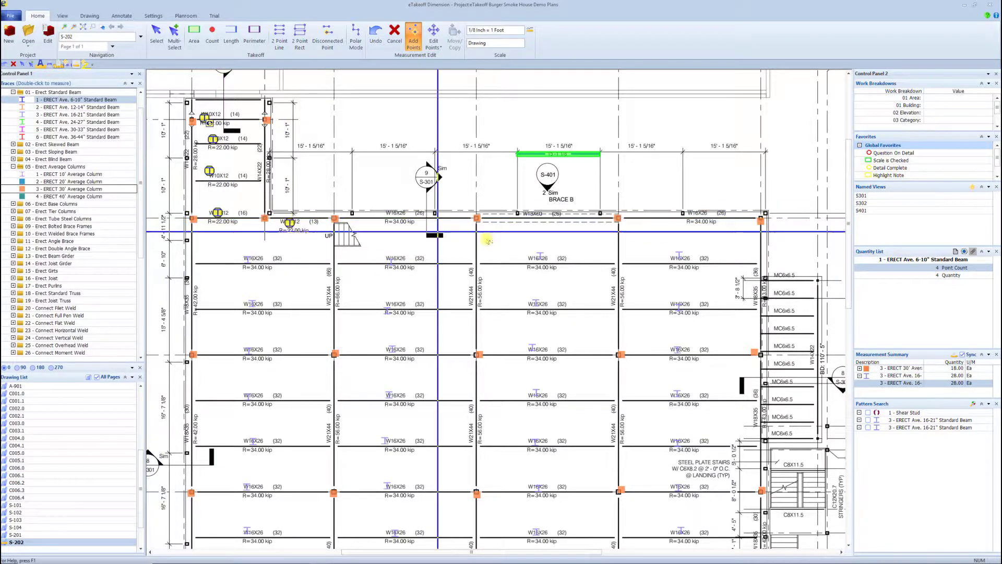
Count the three beams along the upper edge grid line with the 3 - ERECT Ave. 16-21" Standard Beam trace
{"action": "double_click", "coordinate": [85, 114]}
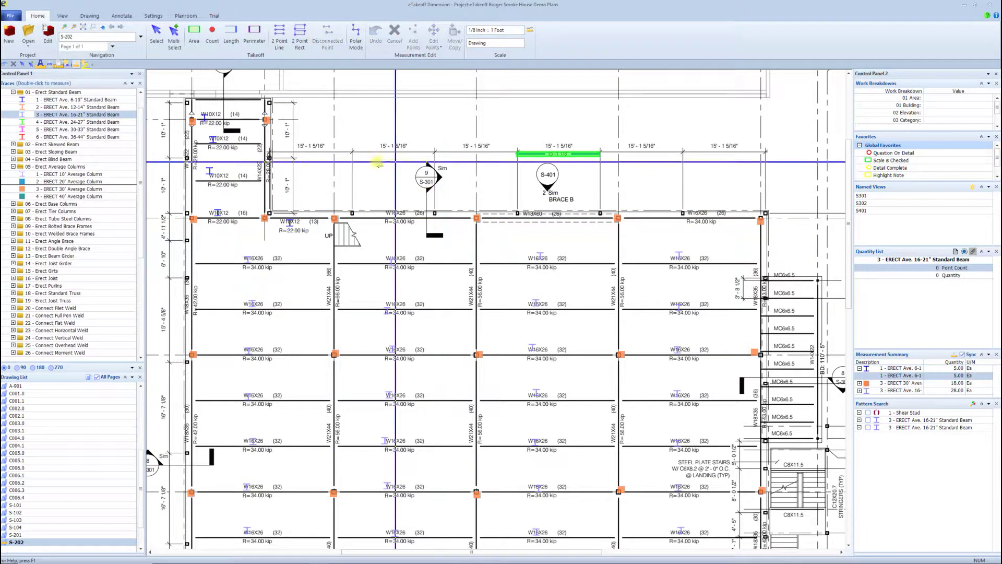
{"action": "left_click", "coordinate": [398, 215]}
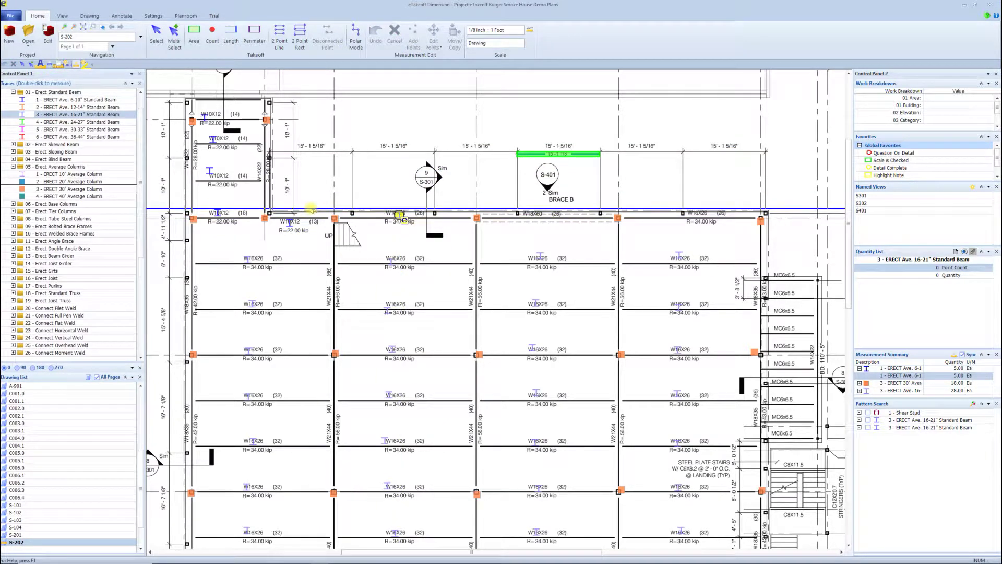
{"action": "left_click", "coordinate": [534, 207]}
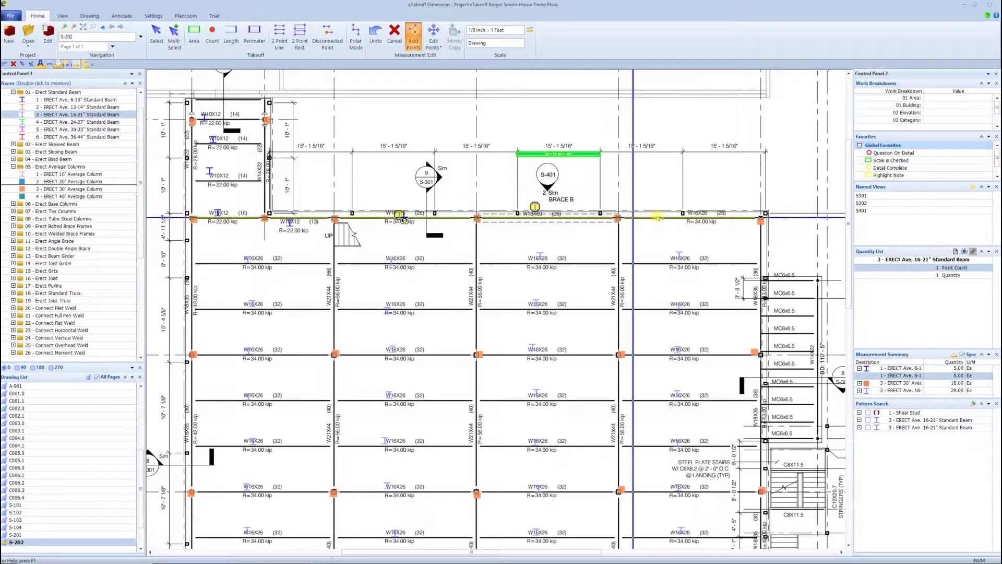
{"action": "left_click", "coordinate": [683, 213]}
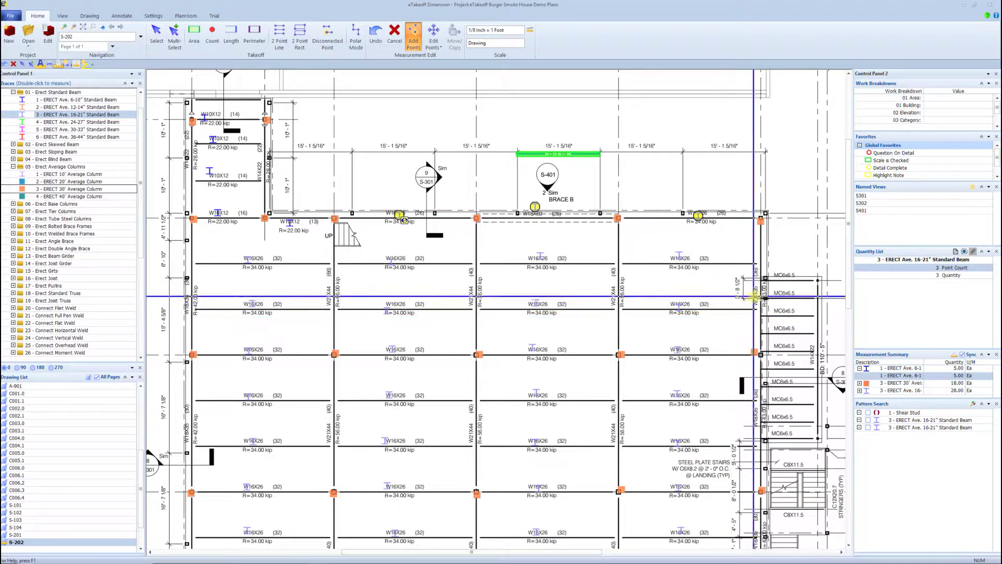
Add the ten W18X35 and W21X44 girders of the two upper bay rows to the 16-21" standard beam count
{"action": "left_click", "coordinate": [758, 426]}
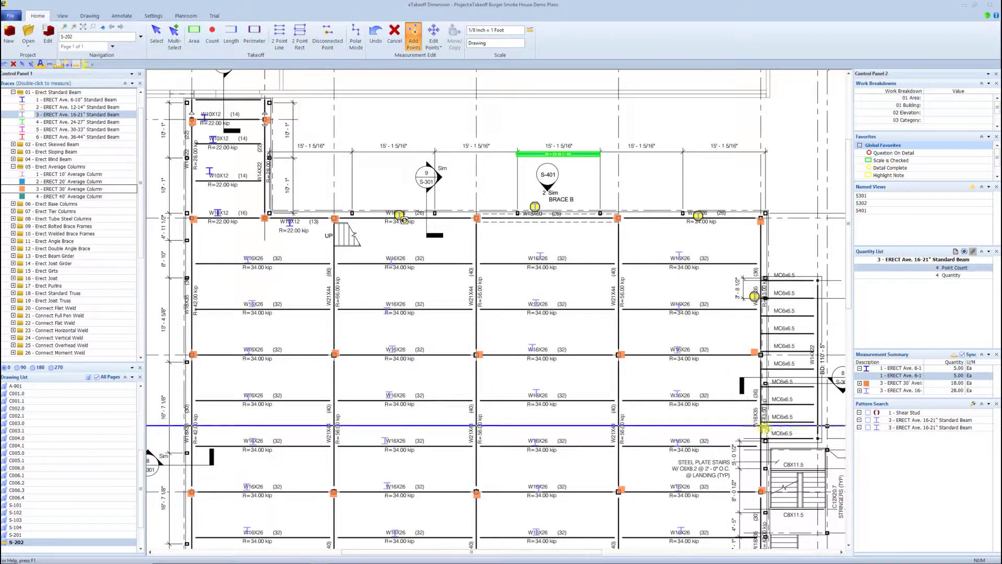
{"action": "left_click", "coordinate": [618, 446]}
{"action": "left_click", "coordinate": [473, 435]}
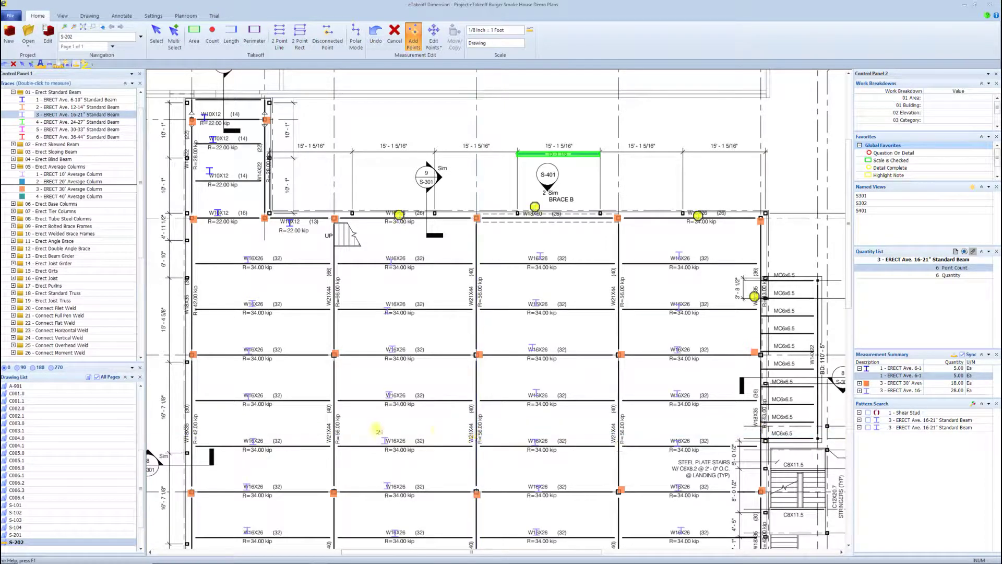
{"action": "left_click", "coordinate": [330, 429]}
{"action": "left_click", "coordinate": [185, 435]}
{"action": "left_click", "coordinate": [186, 306]}
{"action": "left_click", "coordinate": [324, 296]}
{"action": "left_click", "coordinate": [477, 306]}
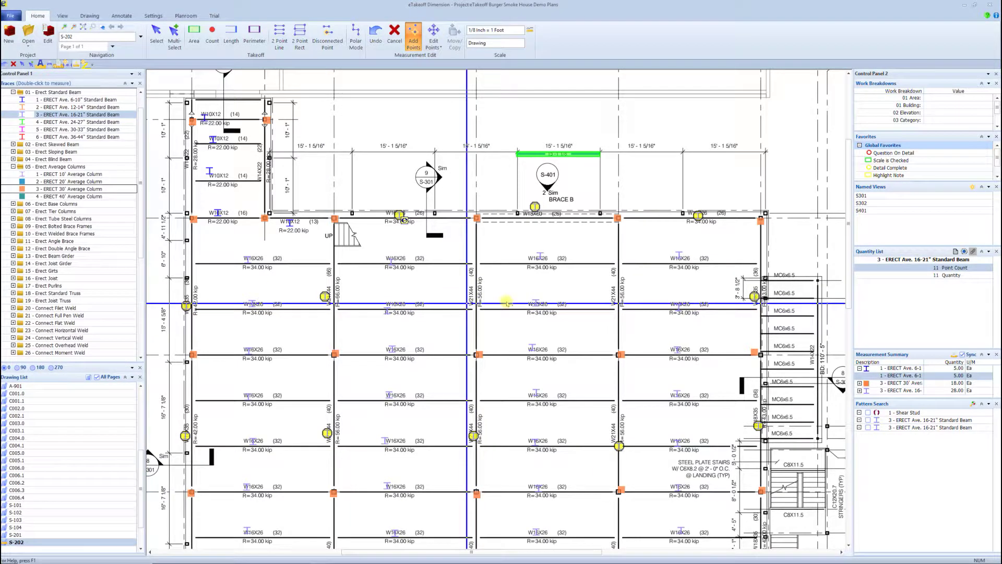
{"action": "left_click", "coordinate": [613, 302]}
{"action": "left_click", "coordinate": [754, 296]}
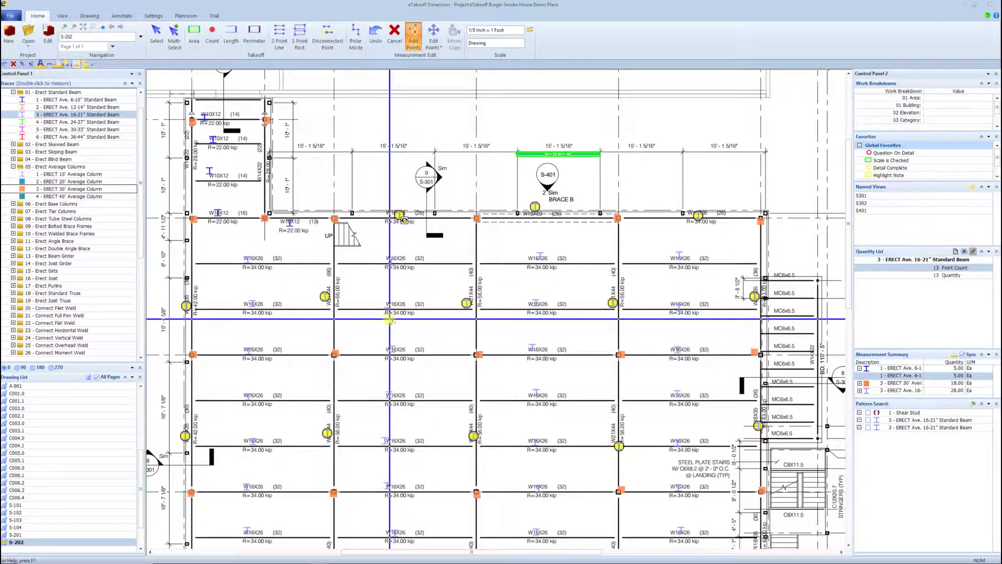
Count the two W14X22 side beams of the small projecting bay with the 2 - ERECT Ave. 12-14" Standard Beam trace
{"action": "left_click", "coordinate": [62, 108]}
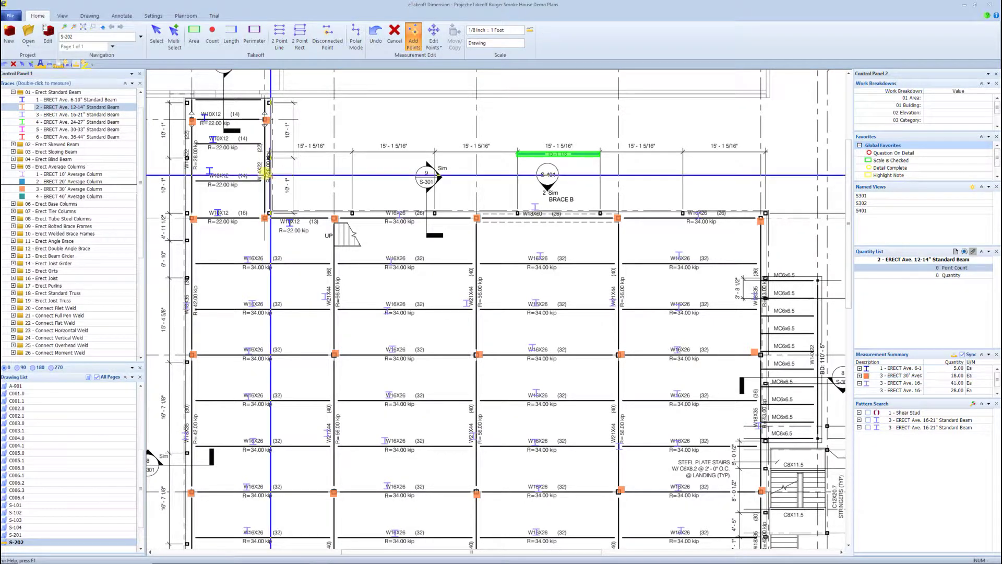
{"action": "left_click", "coordinate": [185, 161]}
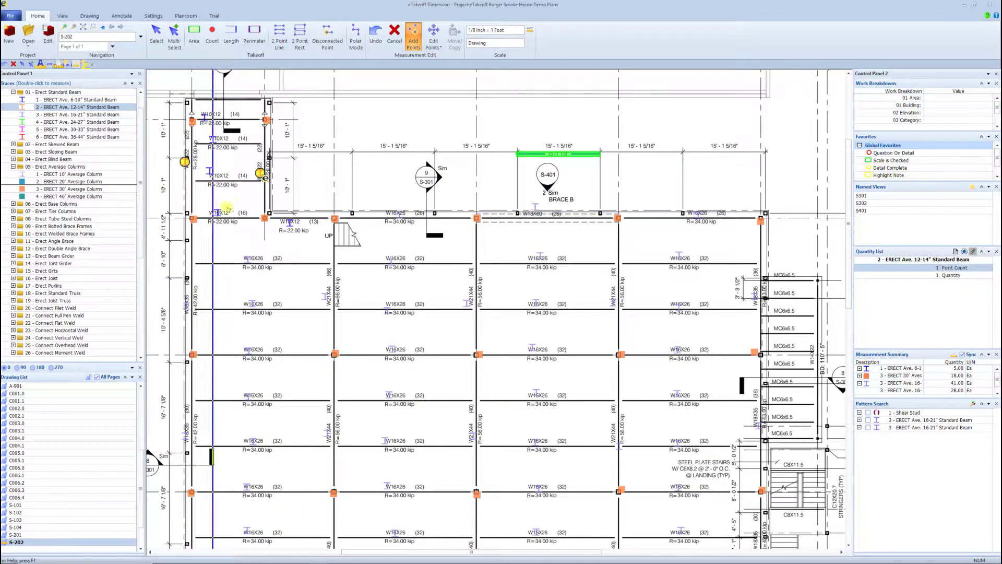
{"action": "left_click", "coordinate": [259, 173]}
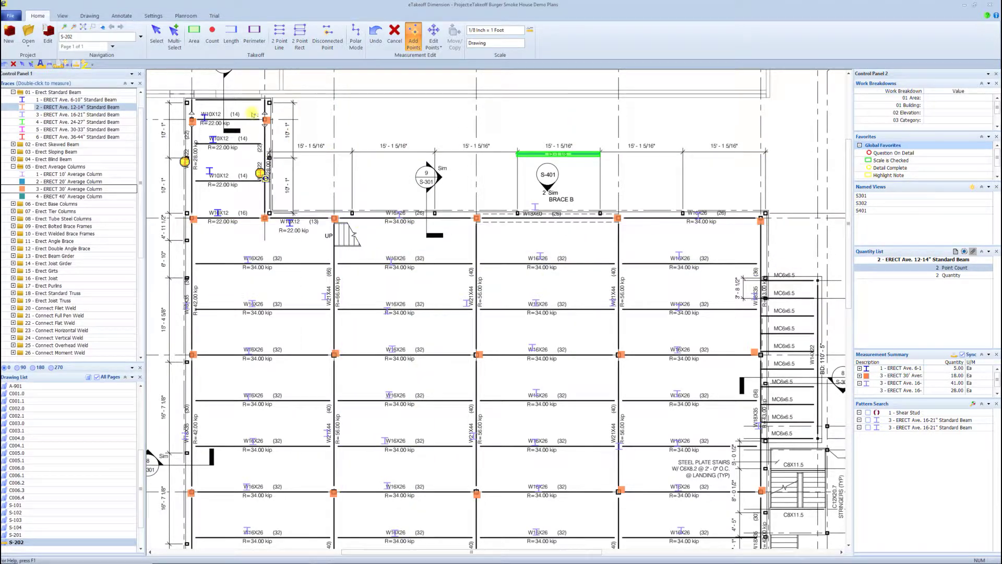
Count four moment welds at the projecting bay's two upper columns with the 1 - 0-29 lbs Beam Moment Weld trace from 26 - Connect Moment Weld
{"action": "scroll", "coordinate": [54, 282], "scroll_direction": "down", "scroll_amount": 7}
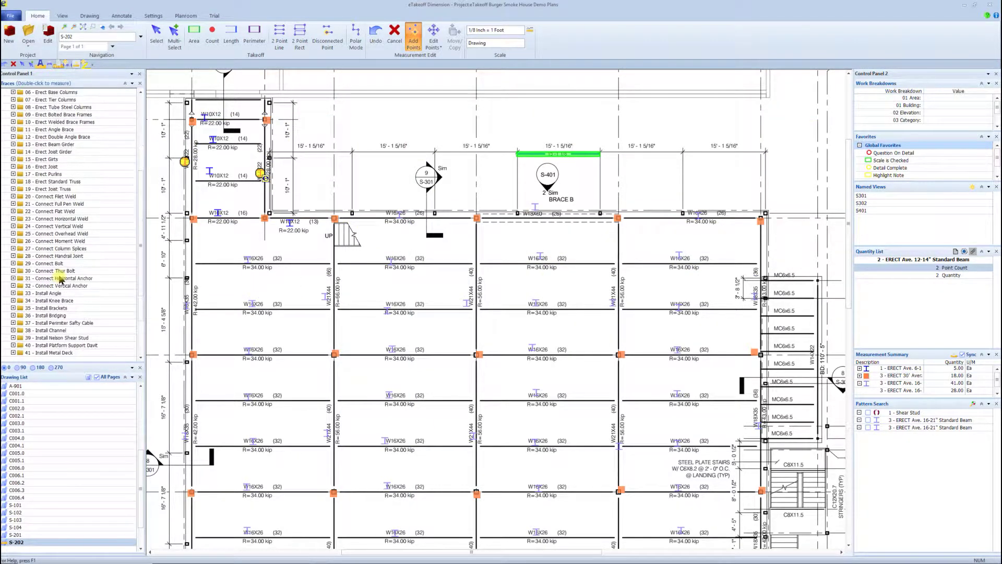
{"action": "scroll", "coordinate": [34, 283], "scroll_direction": "up", "scroll_amount": 2}
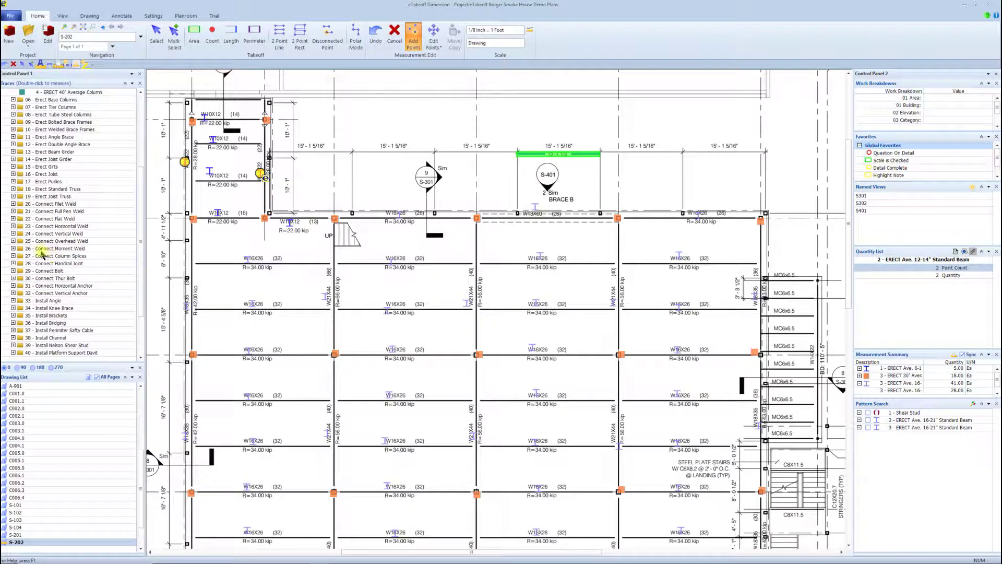
{"action": "left_click", "coordinate": [13, 249]}
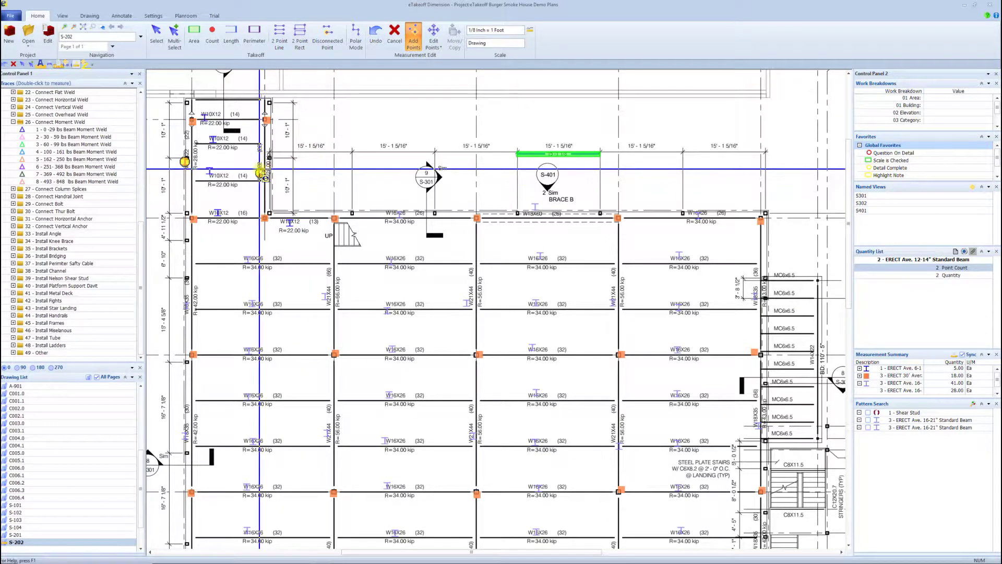
{"action": "double_click", "coordinate": [60, 130]}
{"action": "left_click", "coordinate": [194, 128]}
{"action": "left_click", "coordinate": [191, 114]}
{"action": "left_click", "coordinate": [269, 114]}
{"action": "left_click", "coordinate": [266, 128]}
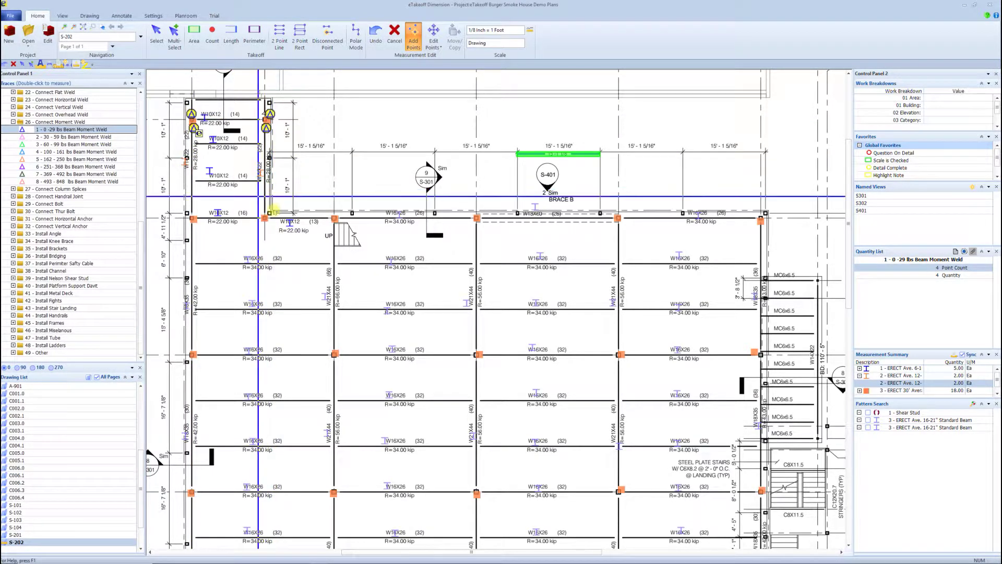
Count the ten short MC channels beside the stairs and the W14X22 beam at their outer ends with the 2 - ERECT Ave. 12-14" Standard Beam trace
{"action": "scroll", "coordinate": [69, 197], "scroll_direction": "up", "scroll_amount": 4}
{"action": "scroll", "coordinate": [70, 198], "scroll_direction": "up", "scroll_amount": 6}
{"action": "scroll", "coordinate": [75, 197], "scroll_direction": "up", "scroll_amount": 2}
{"action": "left_click", "coordinate": [78, 211]}
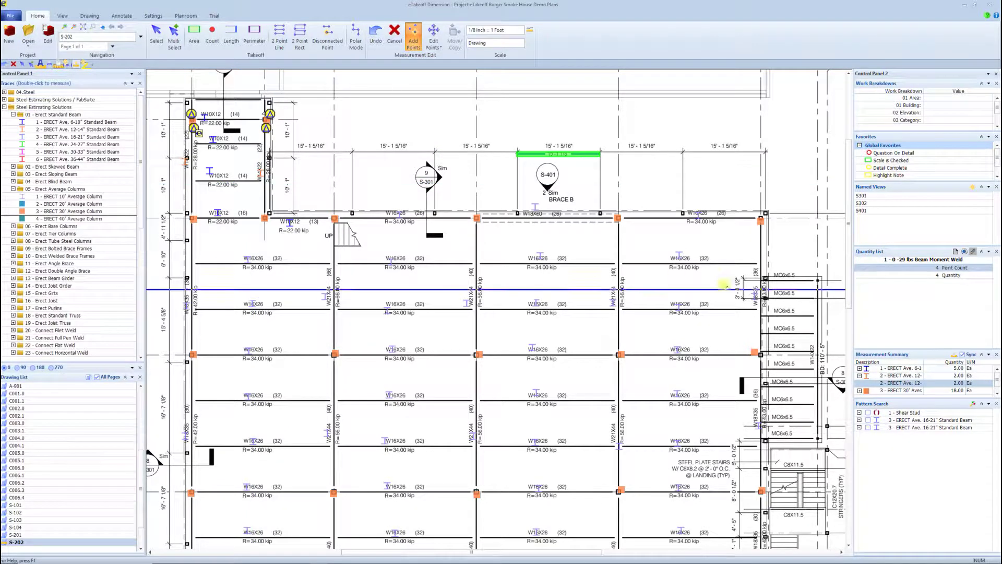
{"action": "left_click", "coordinate": [73, 129]}
{"action": "left_click", "coordinate": [793, 280]}
{"action": "left_click", "coordinate": [793, 293]}
{"action": "left_click", "coordinate": [786, 316]}
{"action": "left_click", "coordinate": [787, 330]}
{"action": "left_click", "coordinate": [790, 349]}
{"action": "left_click", "coordinate": [784, 365]}
{"action": "left_click", "coordinate": [787, 382]}
{"action": "left_click", "coordinate": [785, 399]}
{"action": "left_click", "coordinate": [782, 417]}
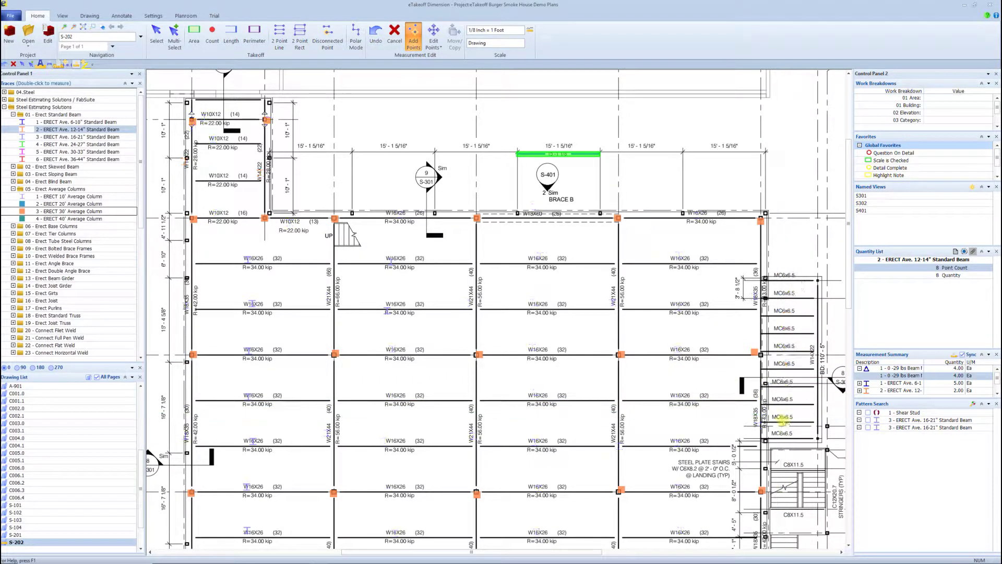
{"action": "left_click", "coordinate": [781, 431]}
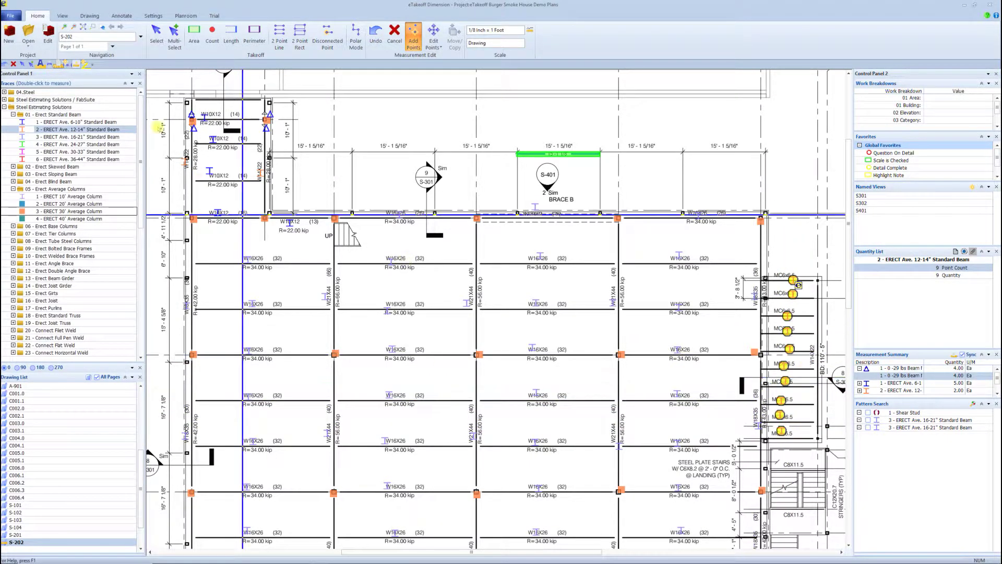
{"action": "double_click", "coordinate": [93, 130]}
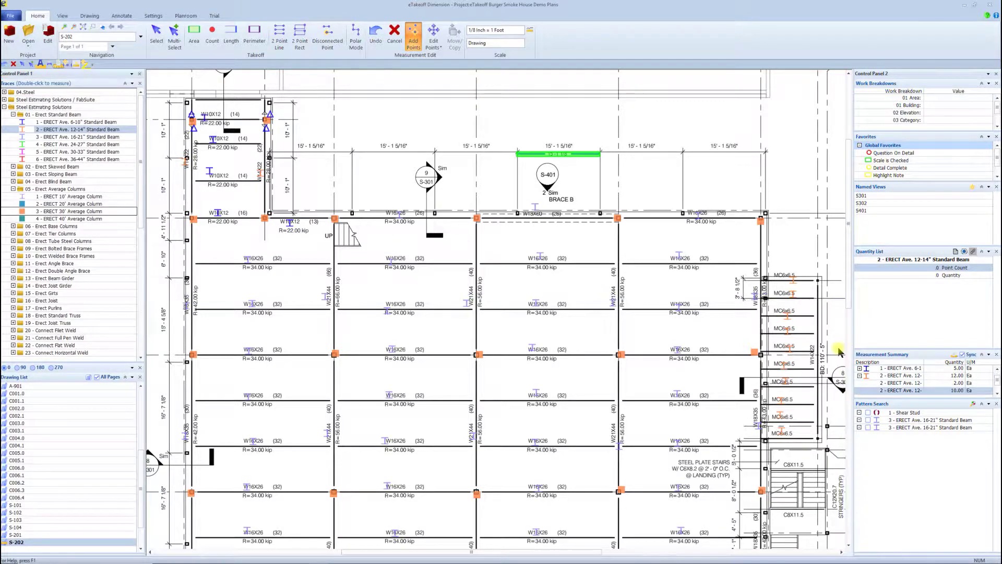
{"action": "left_click", "coordinate": [814, 363]}
Try to count the two outer corner columns of the MC channel bay with the 2 - ERECT 20' Average Column trace
{"action": "left_click", "coordinate": [78, 204]}
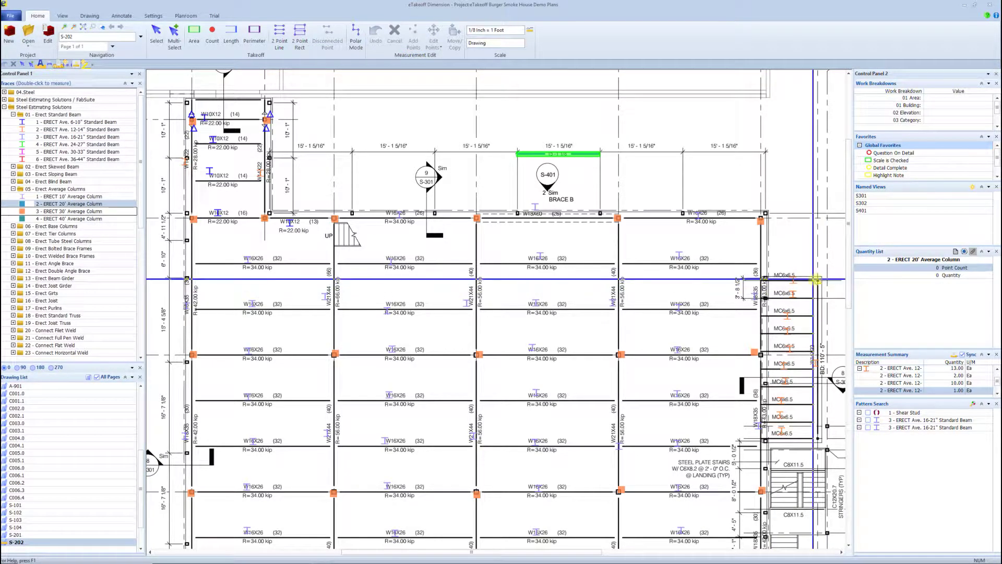
{"action": "left_click", "coordinate": [814, 279]}
{"action": "left_click", "coordinate": [817, 443]}
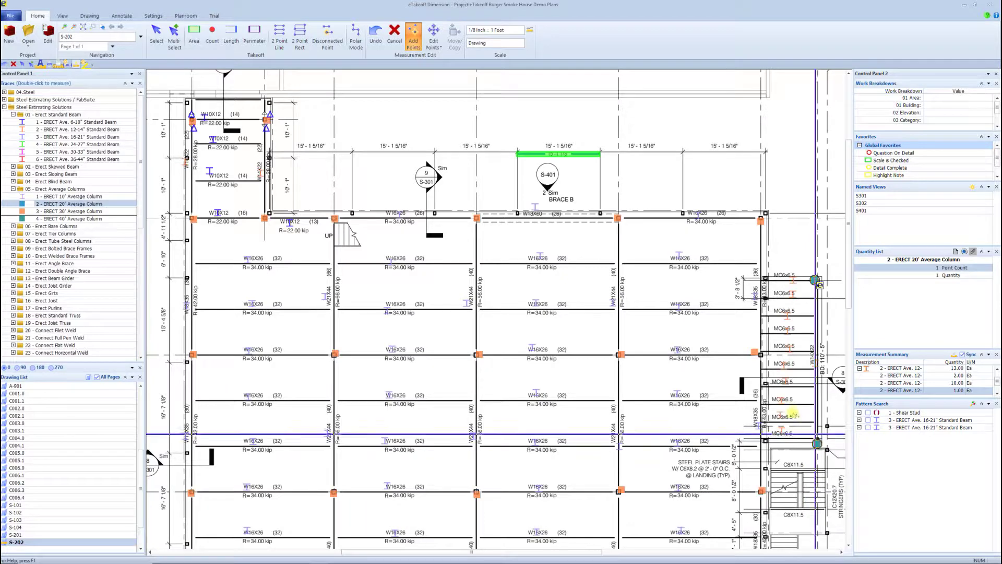
{"action": "left_click", "coordinate": [776, 367]}
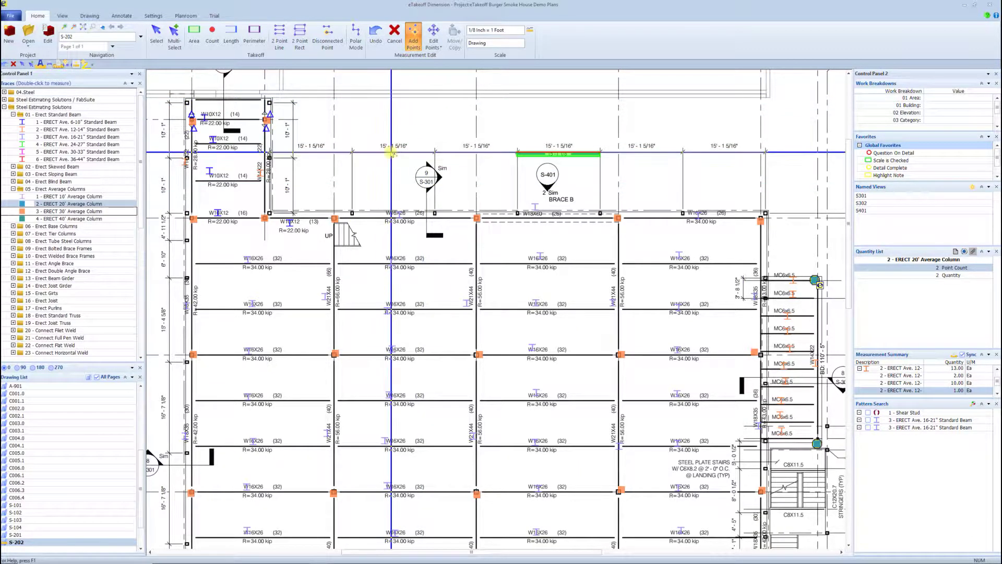
{"action": "key", "text": "Escape"}
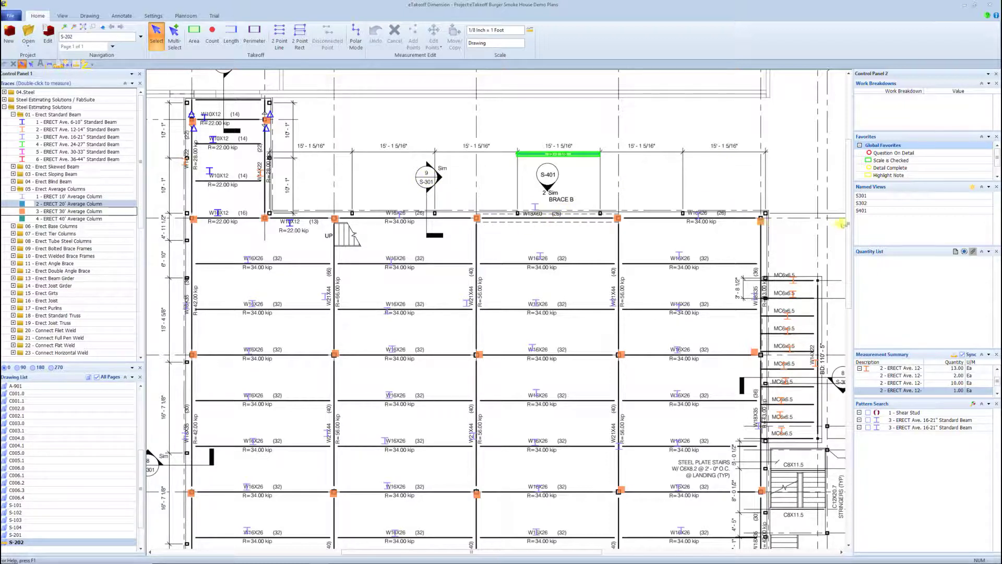
Show named view S301 in a new extra drawing window, examine the section 9 detail at grid F, and move the window aside
{"action": "right_click", "coordinate": [864, 197]}
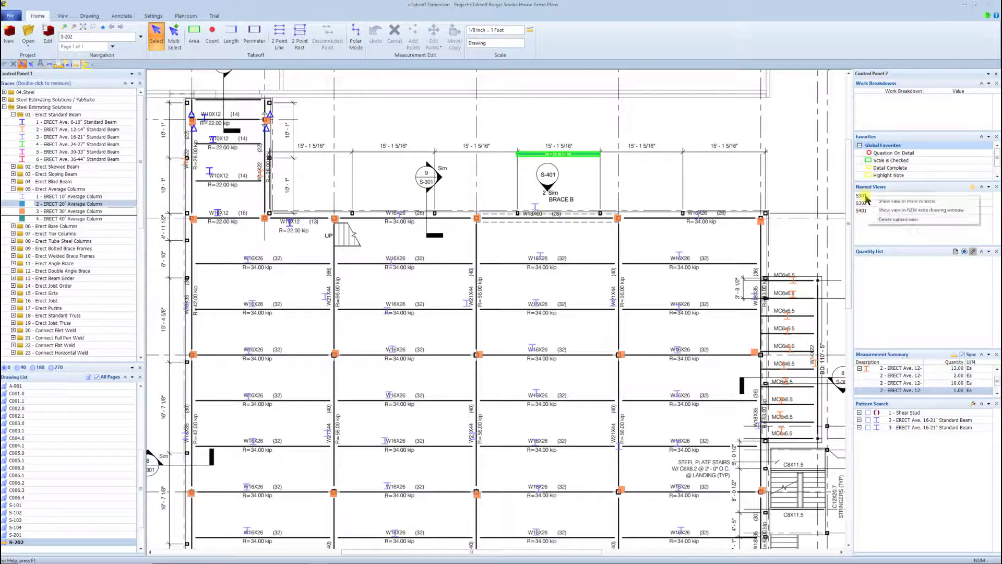
{"action": "left_click", "coordinate": [905, 210]}
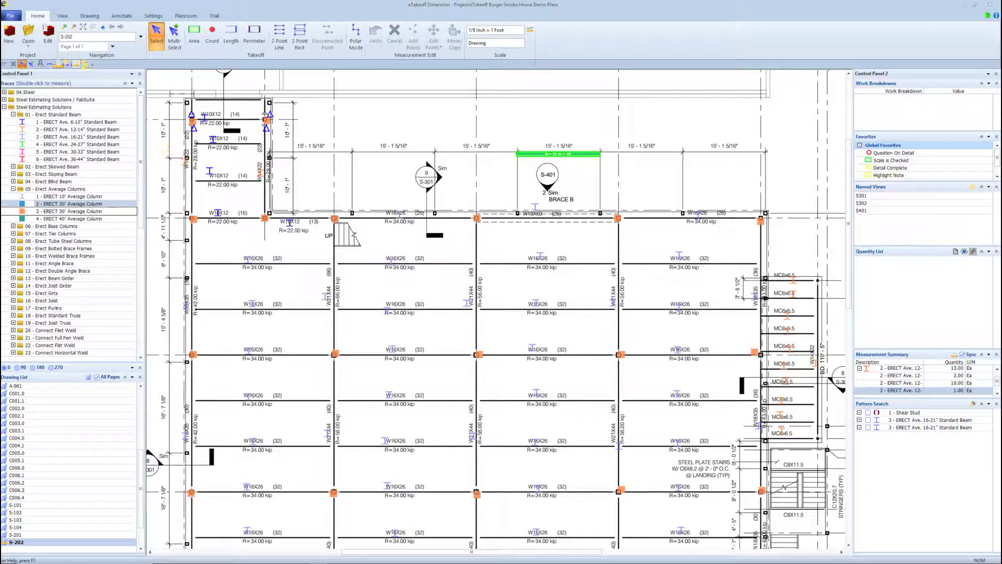
{"action": "mouse_move", "coordinate": [0, 31]}
{"action": "left_mouse_down"}
{"action": "mouse_move", "coordinate": [315, 103]}
{"action": "mouse_move", "coordinate": [470, 118]}
{"action": "mouse_move", "coordinate": [724, 166]}
{"action": "mouse_move", "coordinate": [694, 214]}
{"action": "mouse_move", "coordinate": [608, 272]}
{"action": "left_mouse_up"}
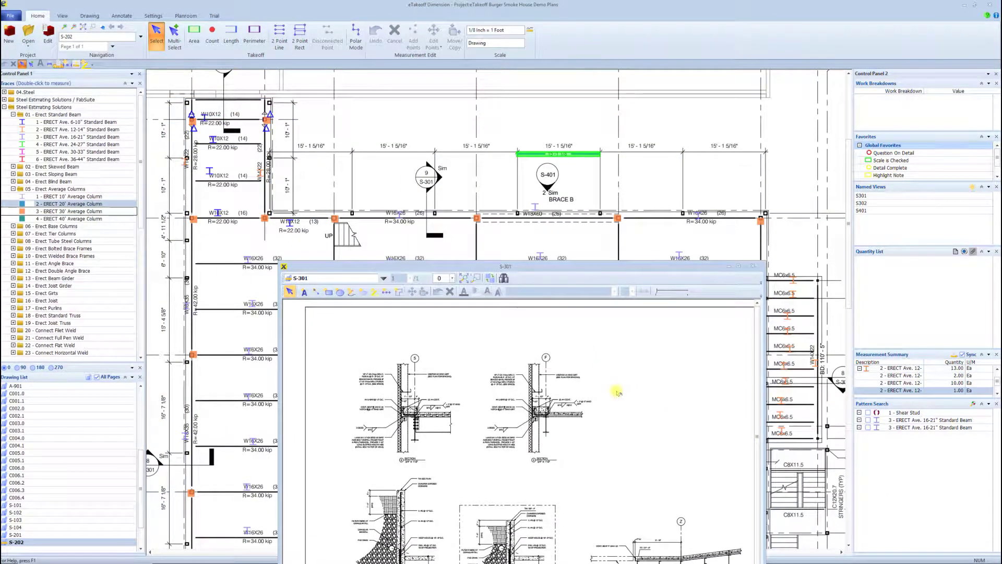
{"action": "scroll", "coordinate": [610, 392], "scroll_direction": "up", "scroll_amount": 3}
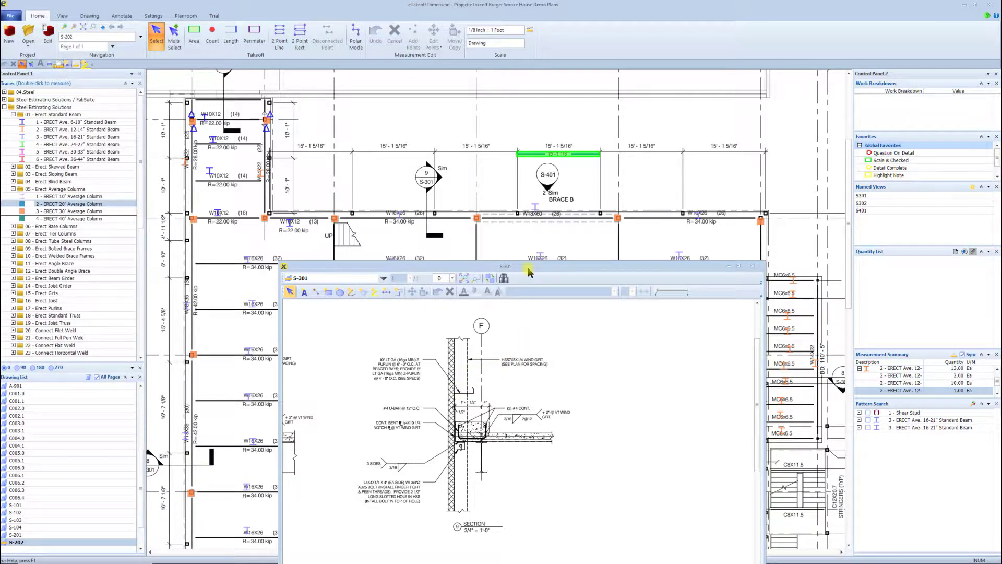
{"action": "left_click_drag", "start_coordinate": [529, 268], "coordinate": [538, 254]}
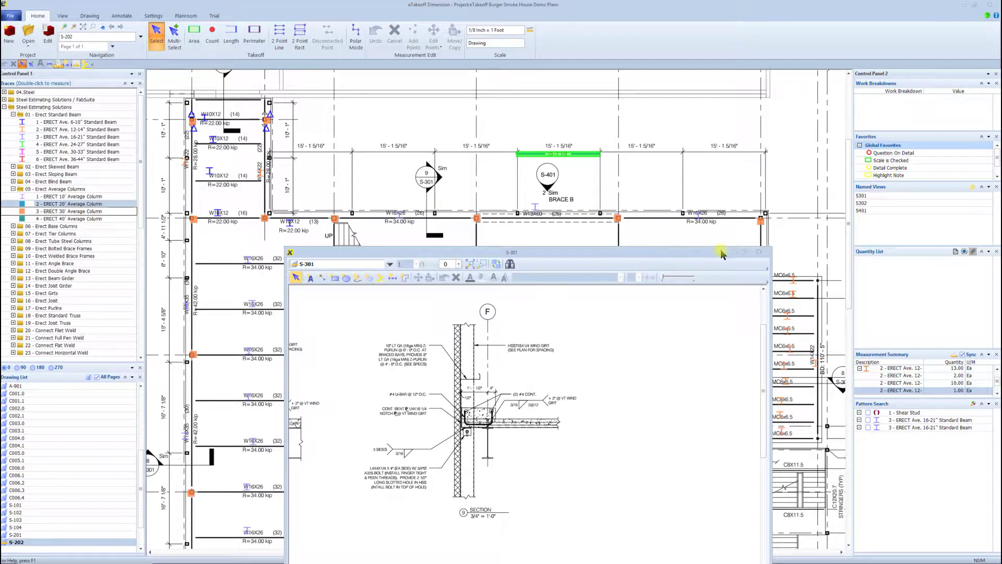
{"action": "left_click_drag", "start_coordinate": [704, 253], "coordinate": [1, 213]}
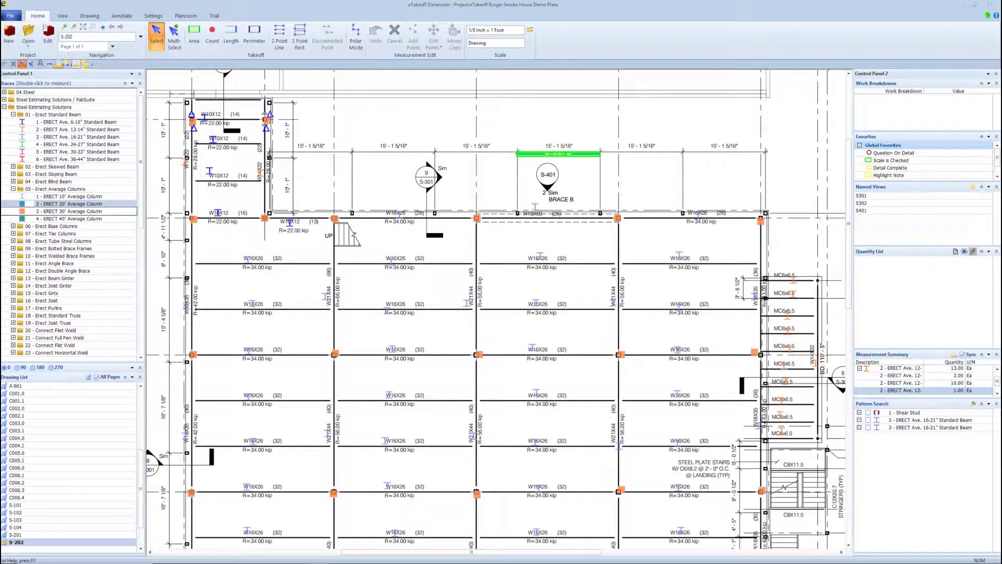
Trace the upper edge from the projecting bay's inner corner to the far corner with the 8 - Heavy TOS Continuous Angle trace from 33 - Install Angle
{"action": "scroll", "coordinate": [71, 217], "scroll_direction": "down", "scroll_amount": 10}
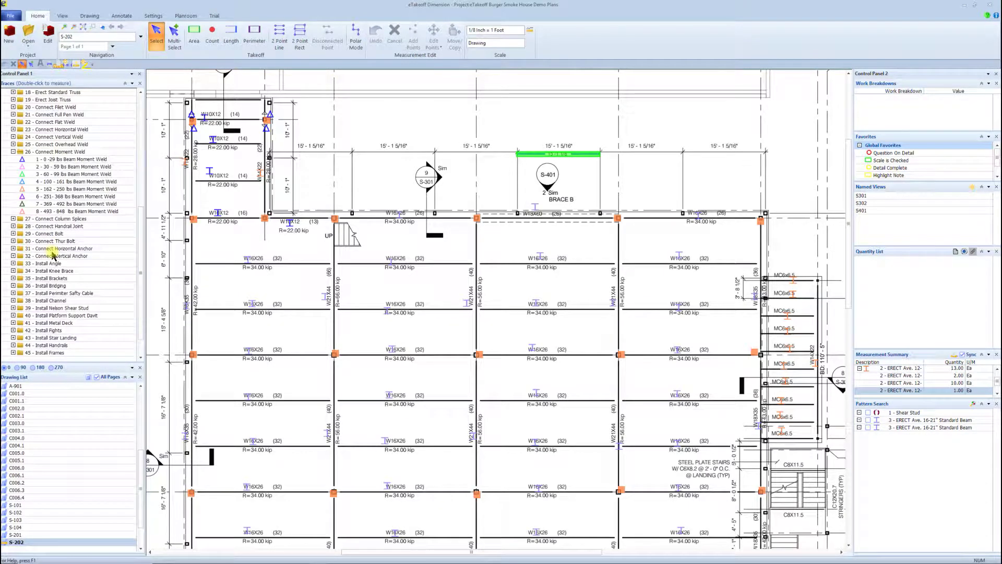
{"action": "left_click", "coordinate": [13, 263]}
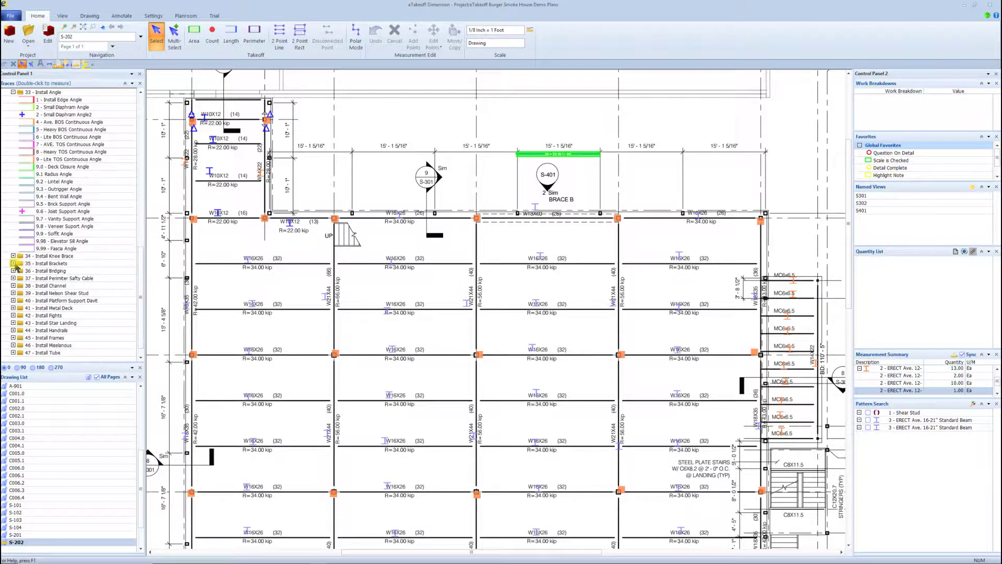
{"action": "double_click", "coordinate": [70, 152]}
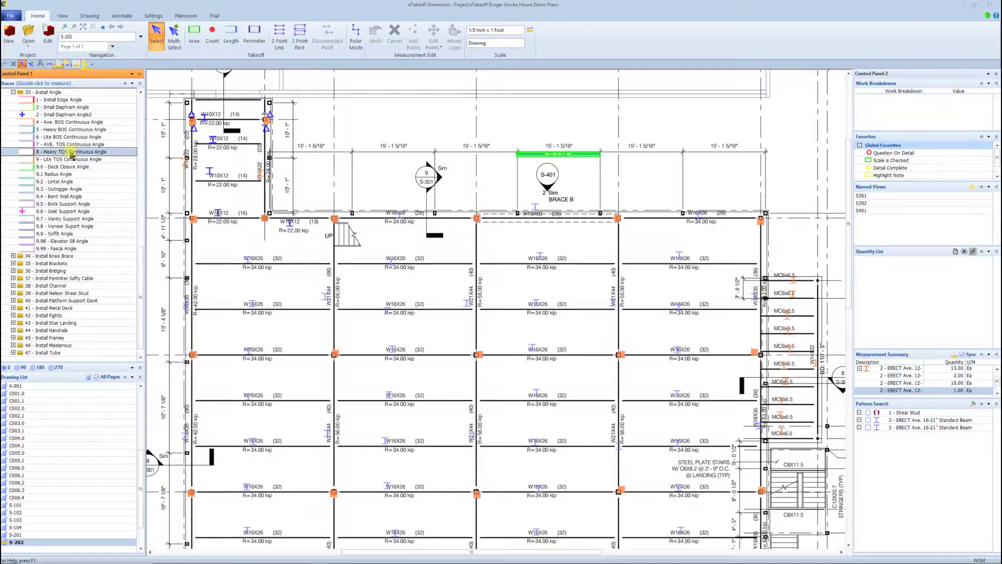
{"action": "left_click", "coordinate": [268, 214]}
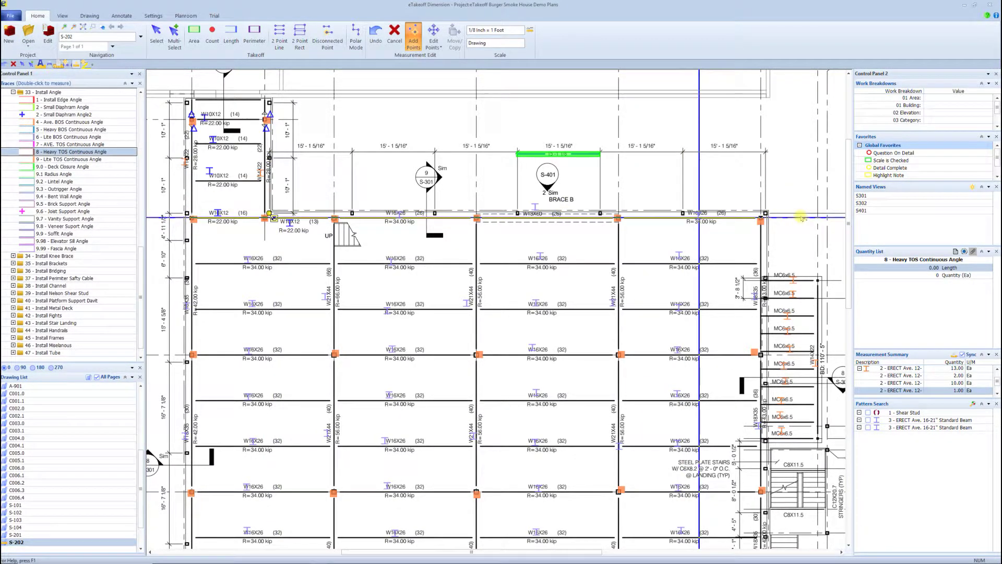
{"action": "left_click", "coordinate": [766, 213]}
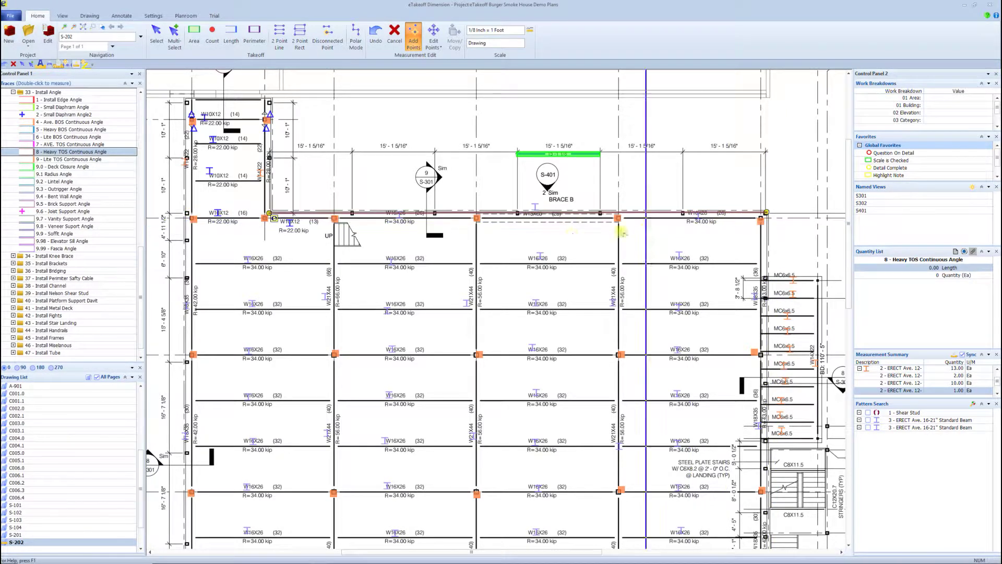
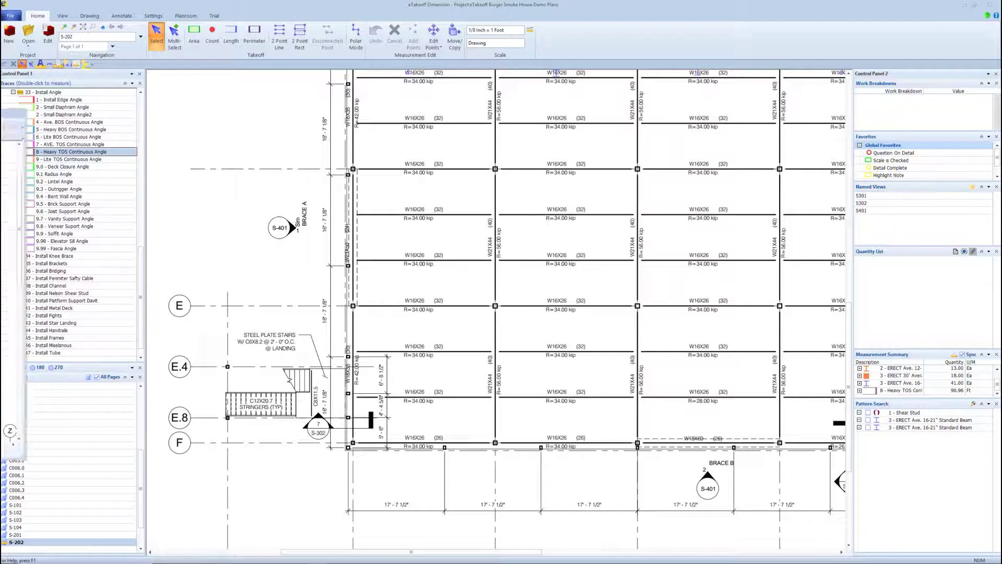
Show named view S302 in the extra drawing window, examine the section 7 detail at grid 1, and move the window aside
{"action": "left_click_drag", "start_coordinate": [1, 113], "coordinate": [482, 141]}
{"action": "left_click", "coordinate": [456, 149]}
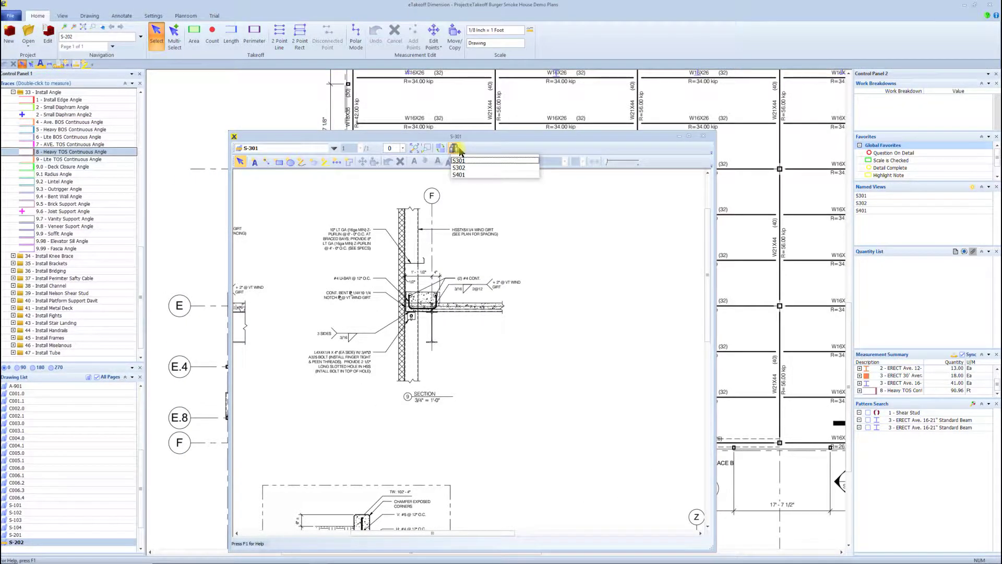
{"action": "left_click", "coordinate": [462, 167]}
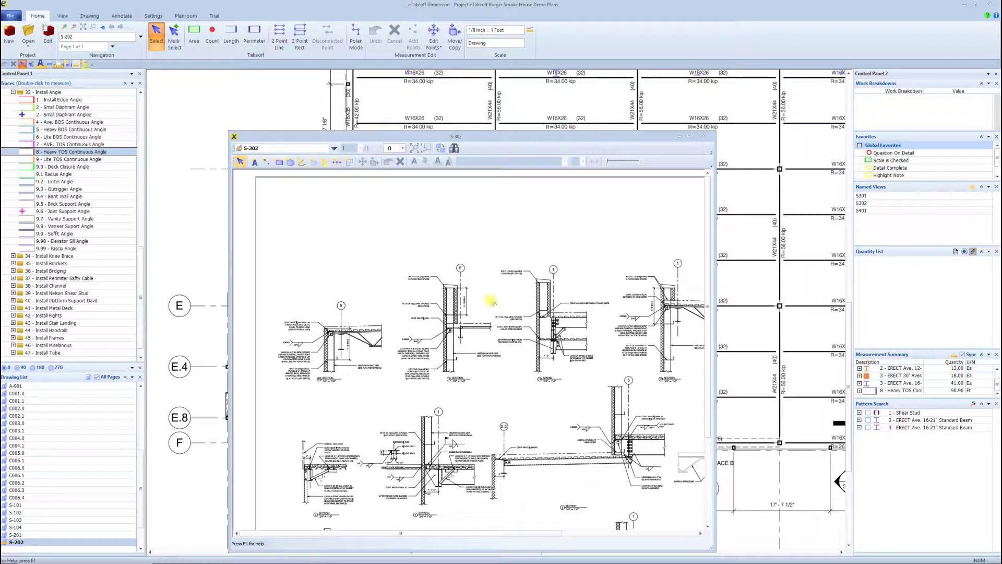
{"action": "scroll", "coordinate": [441, 392], "scroll_direction": "up", "scroll_amount": 1}
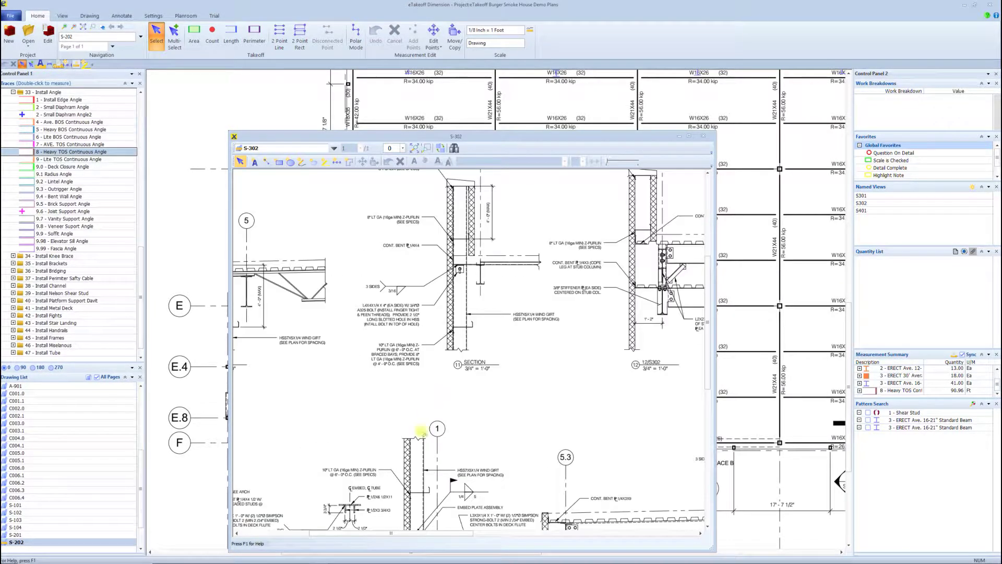
{"action": "scroll", "coordinate": [452, 365], "scroll_direction": "up", "scroll_amount": 1}
{"action": "scroll", "coordinate": [455, 369], "scroll_direction": "up", "scroll_amount": 3}
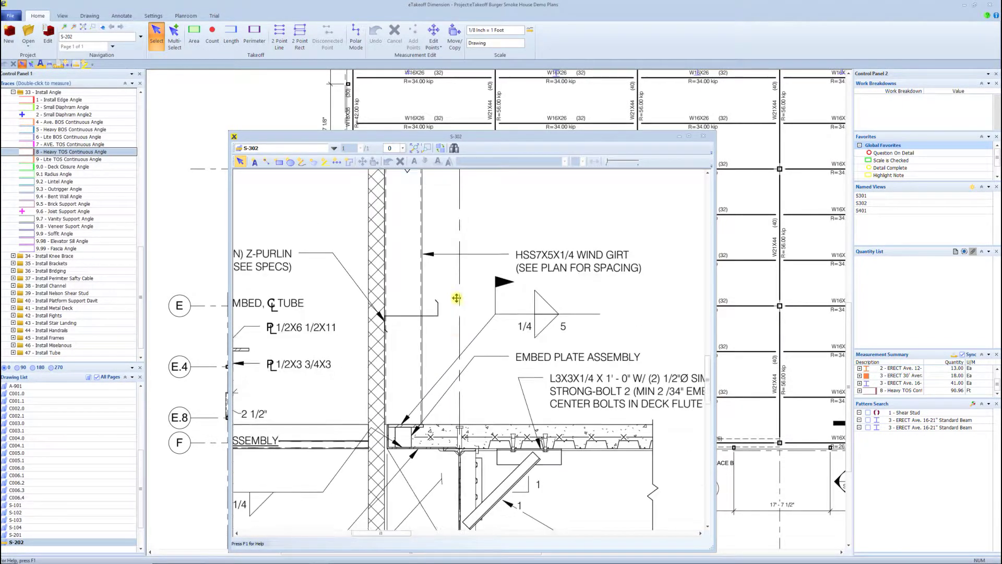
{"action": "scroll", "coordinate": [461, 366], "scroll_direction": "down", "scroll_amount": 3}
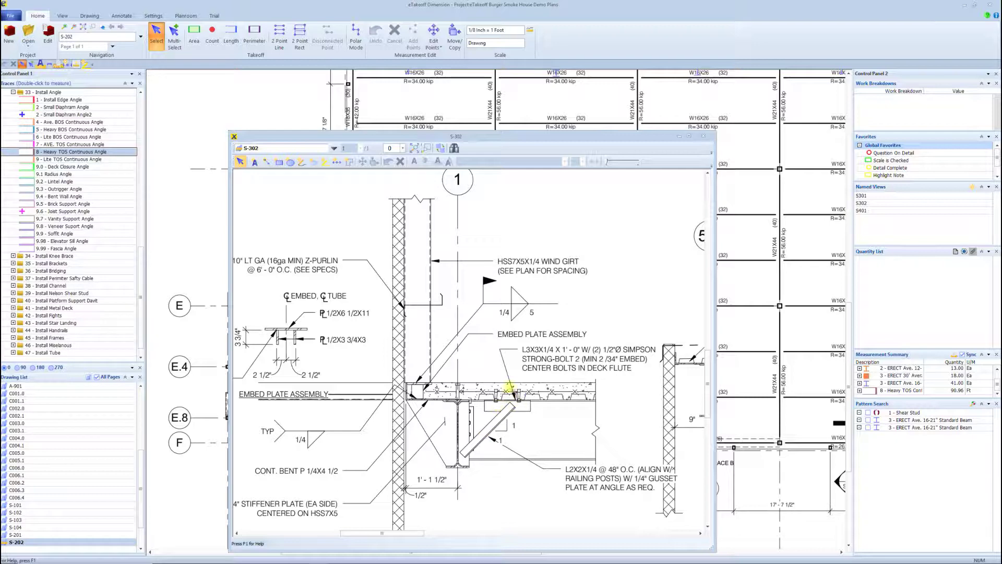
{"action": "mouse_move", "coordinate": [554, 139]}
{"action": "left_mouse_down"}
{"action": "mouse_move", "coordinate": [381, 118]}
{"action": "mouse_move", "coordinate": [2, 44]}
{"action": "mouse_move", "coordinate": [0, 11]}
{"action": "mouse_move", "coordinate": [0, 31]}
{"action": "left_mouse_up"}
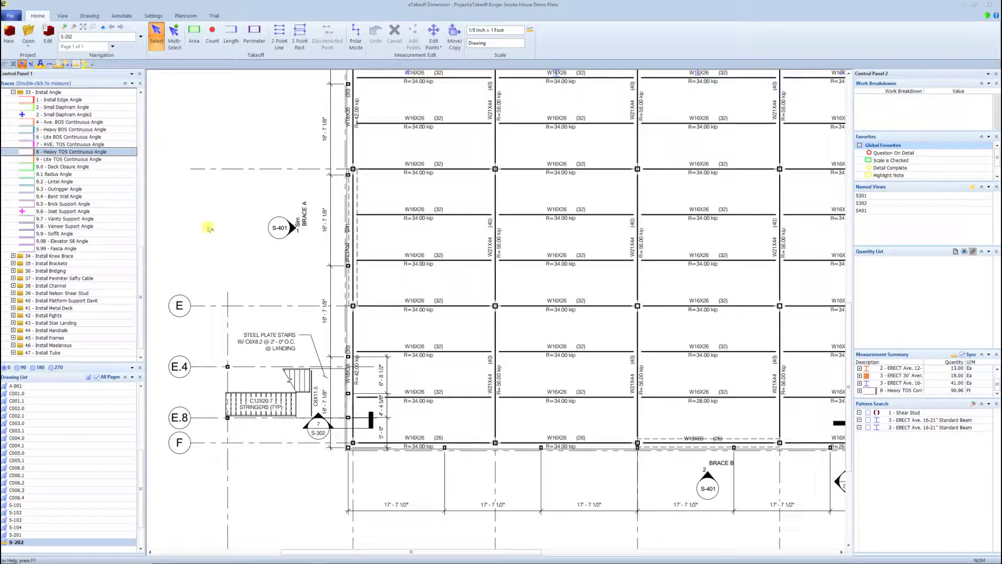
Count one item on the grid 1 edge near grid E.4 with the 1 - ERECT 10' Average Column trace
{"action": "scroll", "coordinate": [71, 217], "scroll_direction": "up", "scroll_amount": 10}
{"action": "scroll", "coordinate": [70, 217], "scroll_direction": "up", "scroll_amount": 4}
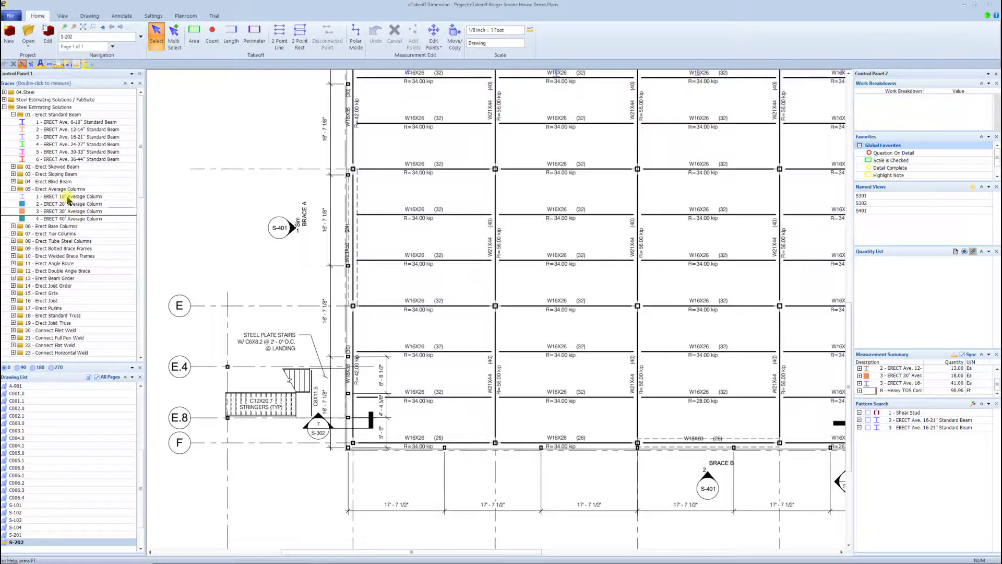
{"action": "left_click", "coordinate": [72, 196]}
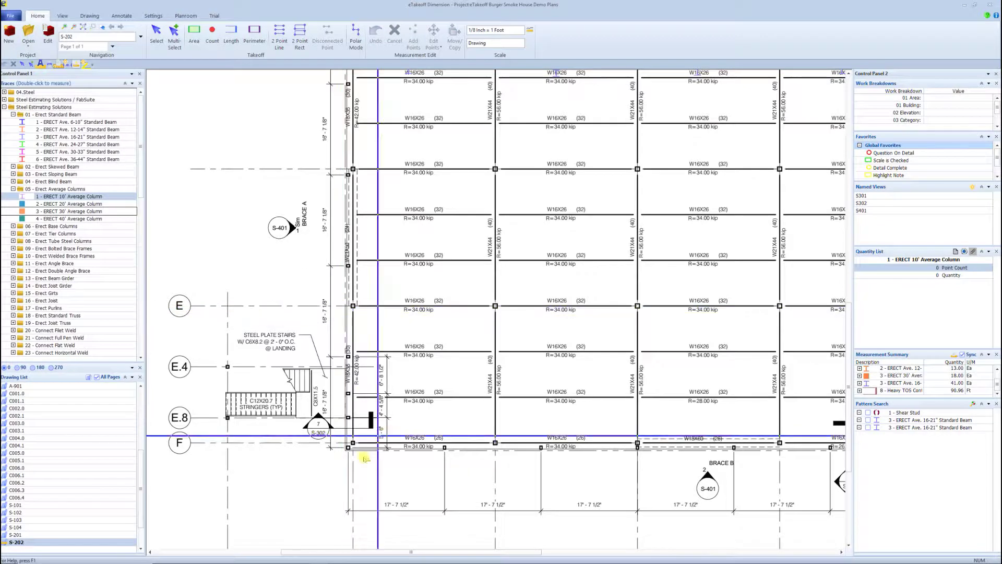
{"action": "left_click", "coordinate": [337, 358]}
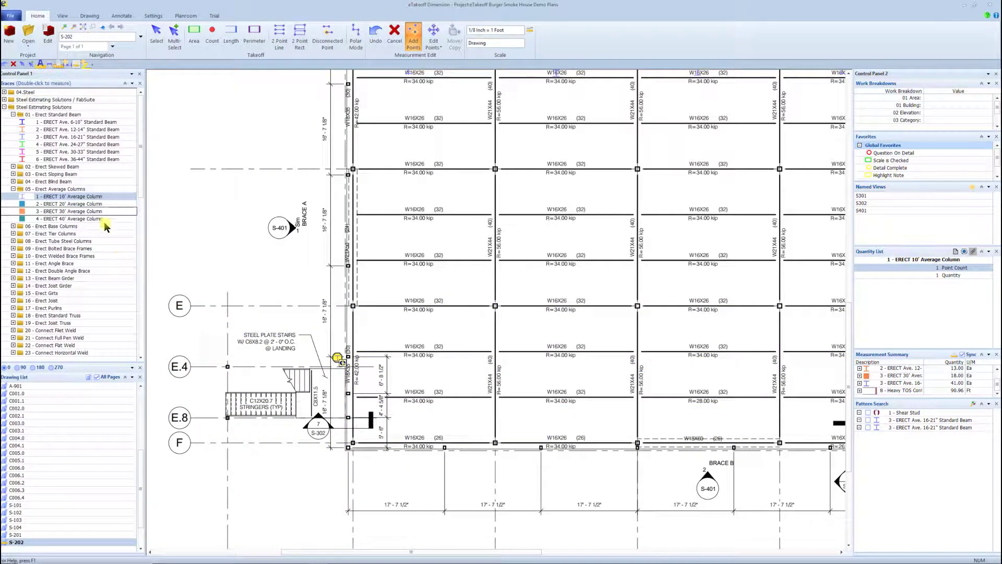
Count two knee braces beside the column marker near grid E.4 with the 1 - Ave. Knee Brace trace from 34 - Install Knee Brace
{"action": "scroll", "coordinate": [57, 259], "scroll_direction": "down", "scroll_amount": 7}
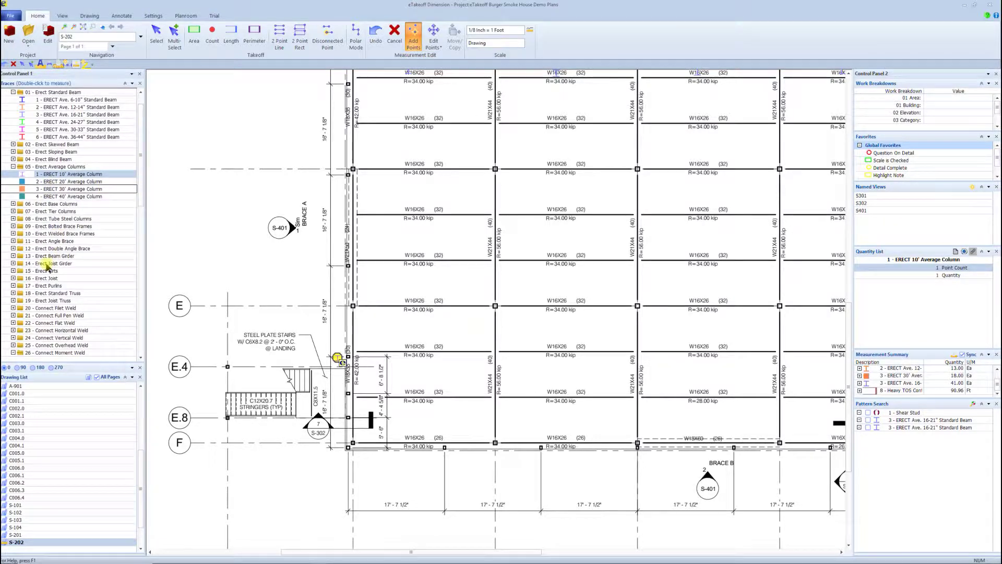
{"action": "scroll", "coordinate": [51, 270], "scroll_direction": "down", "scroll_amount": 8}
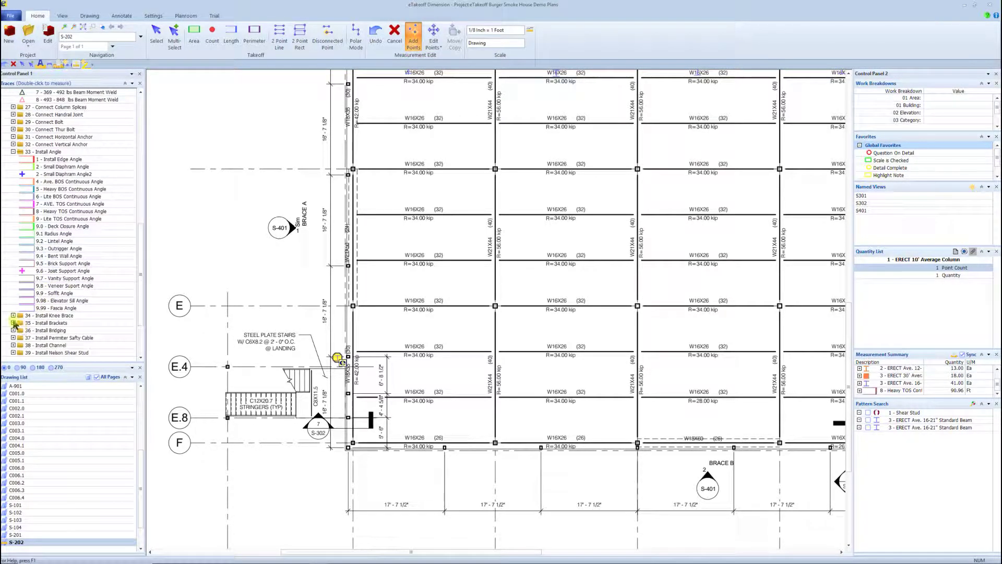
{"action": "left_click", "coordinate": [13, 315]}
{"action": "scroll", "coordinate": [21, 319], "scroll_direction": "down", "scroll_amount": 4}
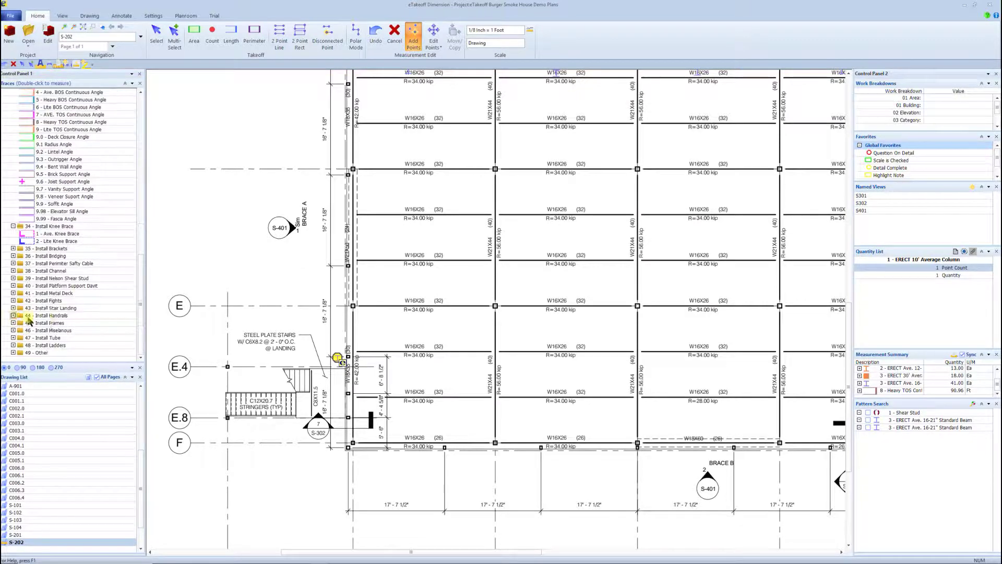
{"action": "double_click", "coordinate": [62, 233]}
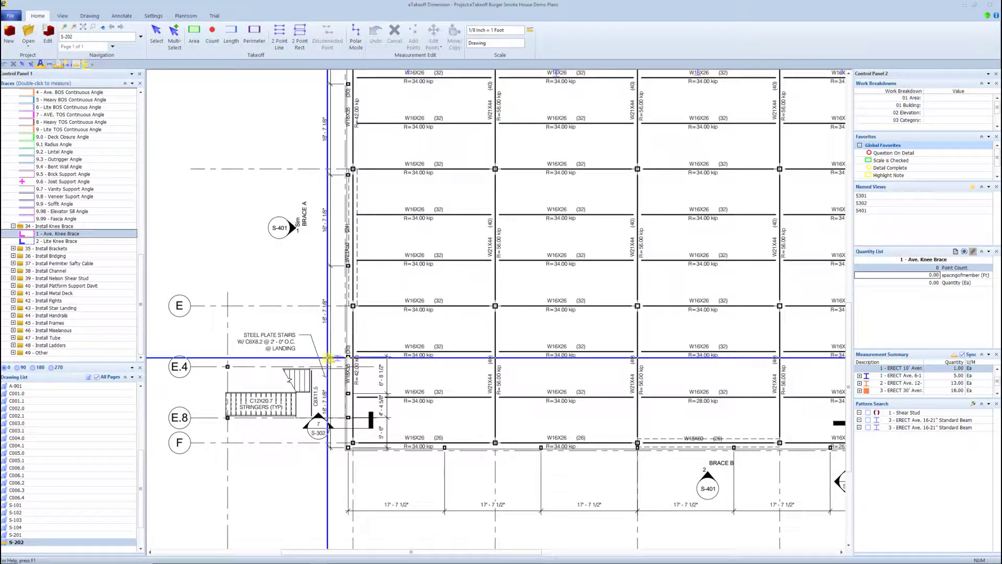
{"action": "left_click", "coordinate": [329, 358]}
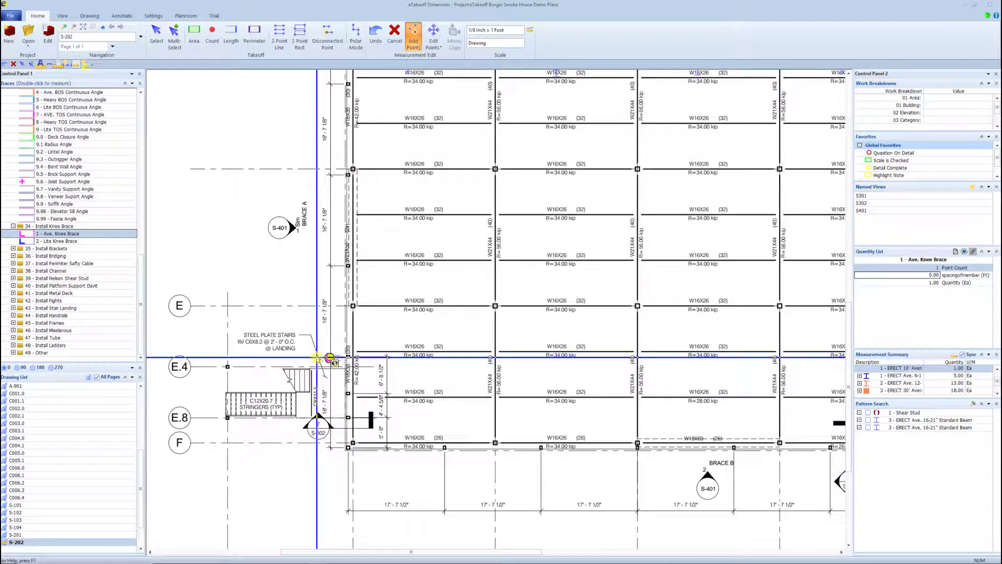
{"action": "left_click", "coordinate": [315, 357]}
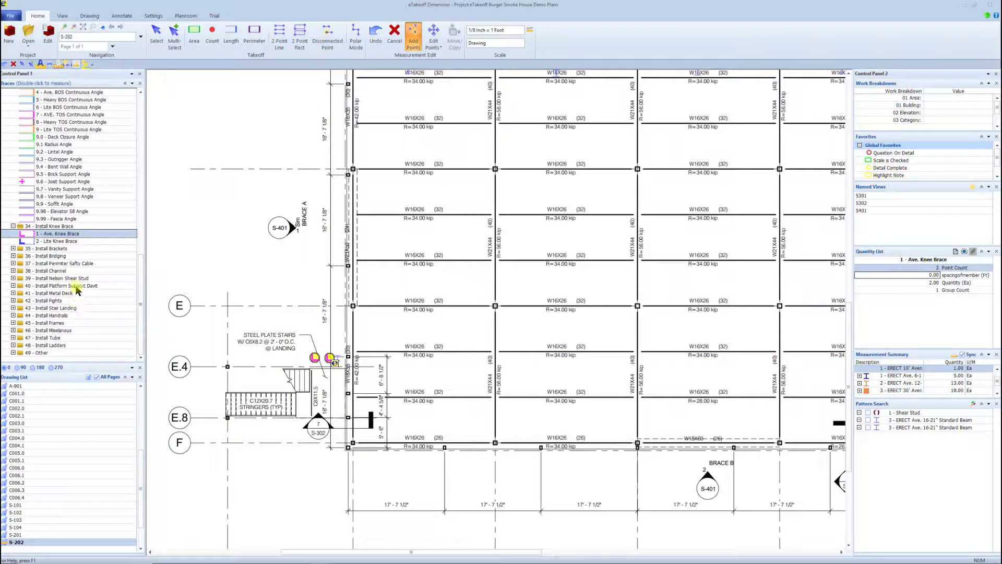
Count two anchors beside the knee brace markers with the 3 - 5/8" Exp. trace from 32 - Connect Vertical Anchor
{"action": "scroll", "coordinate": [77, 290], "scroll_direction": "up", "scroll_amount": 10}
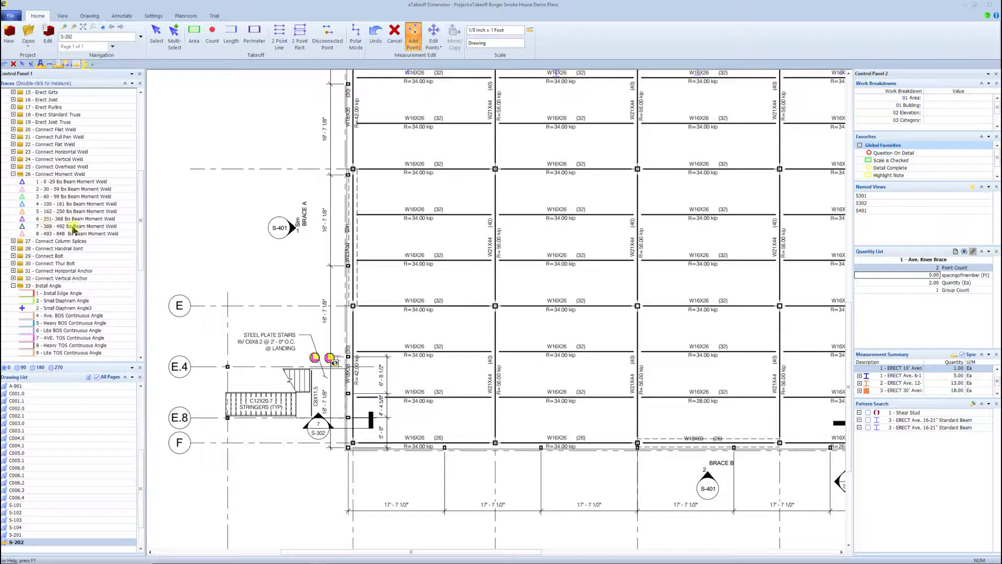
{"action": "left_click", "coordinate": [13, 278]}
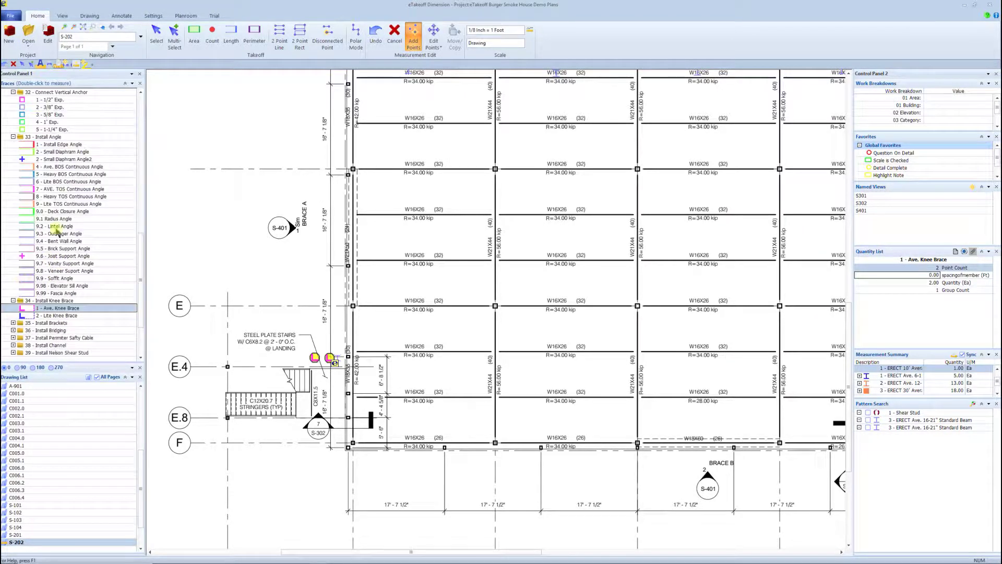
{"action": "left_click", "coordinate": [51, 114]}
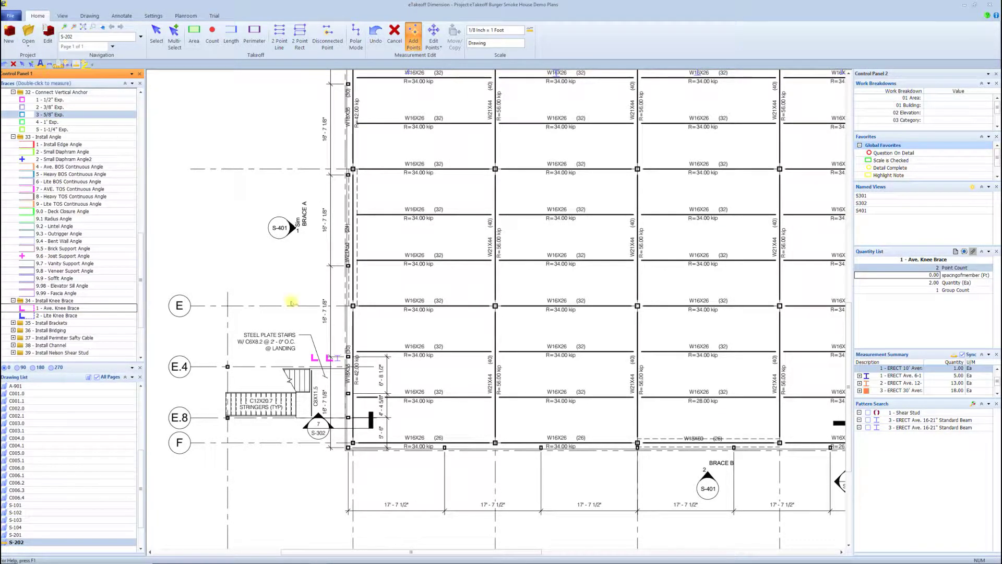
{"action": "left_click", "coordinate": [304, 359]}
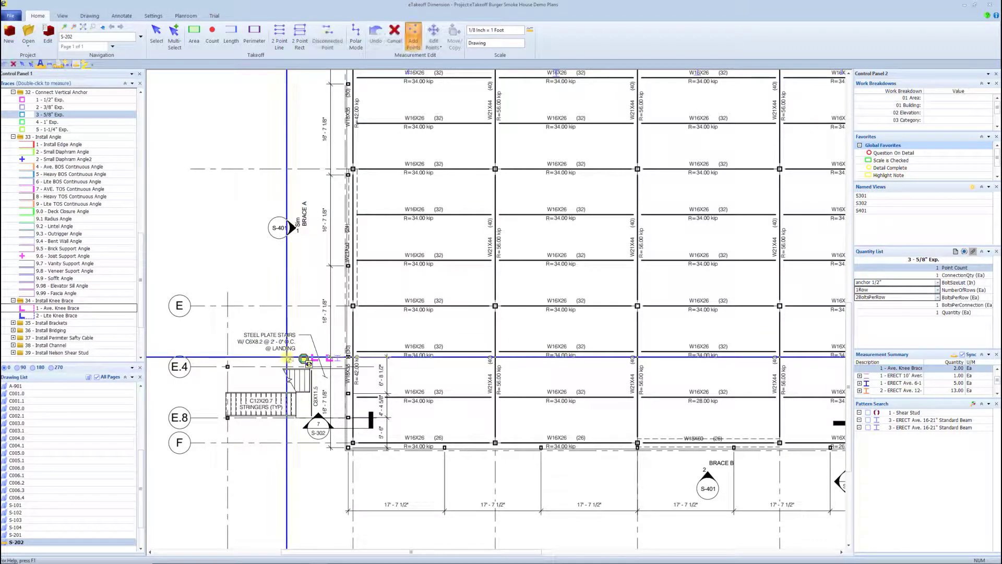
{"action": "left_click", "coordinate": [286, 357]}
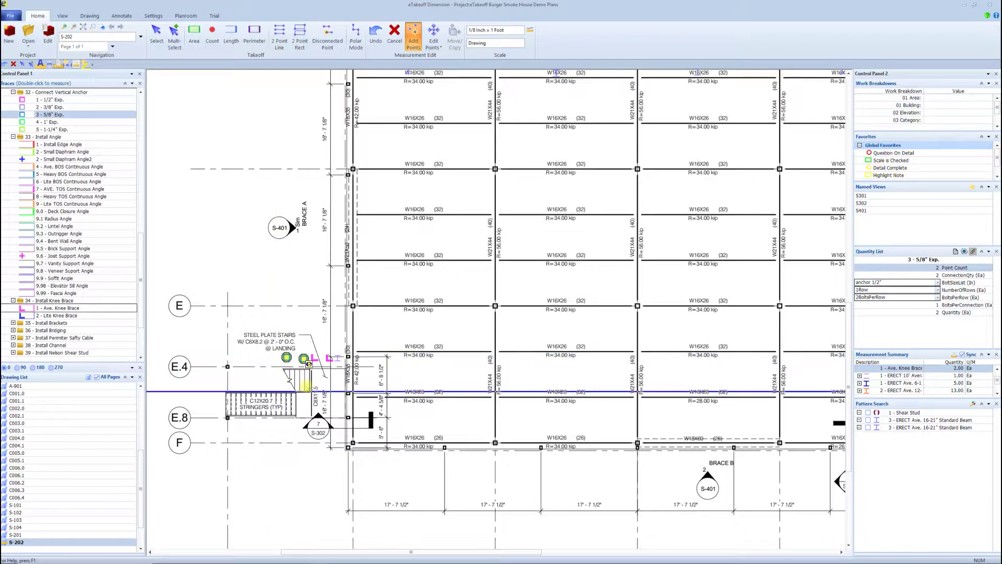
Trace the grid 1 edge from the corner at grid F to the outer corner near grid Z with the 8 - Heavy TOS Continuous Angle trace
{"action": "scroll", "coordinate": [68, 249], "scroll_direction": "up", "scroll_amount": 3}
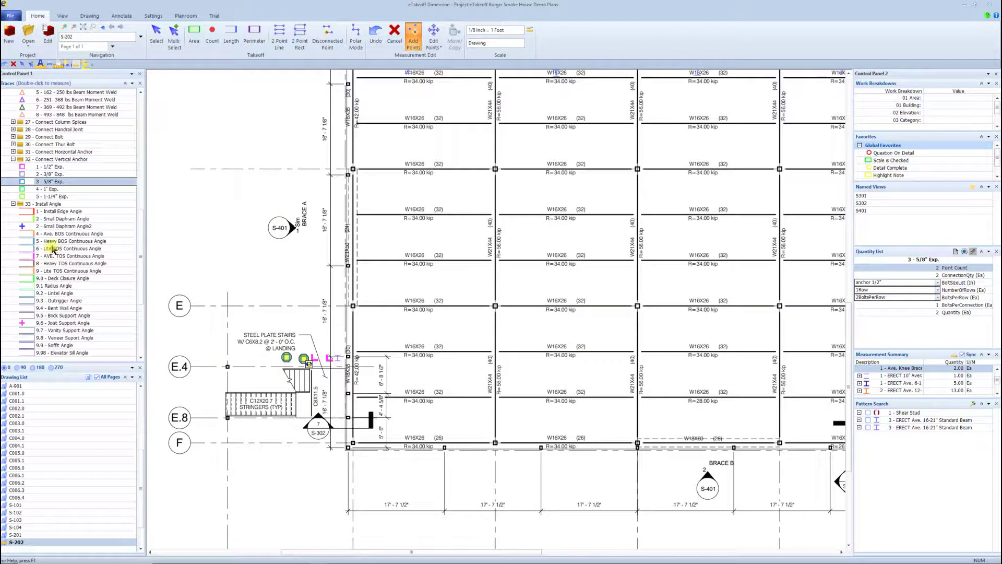
{"action": "double_click", "coordinate": [62, 264]}
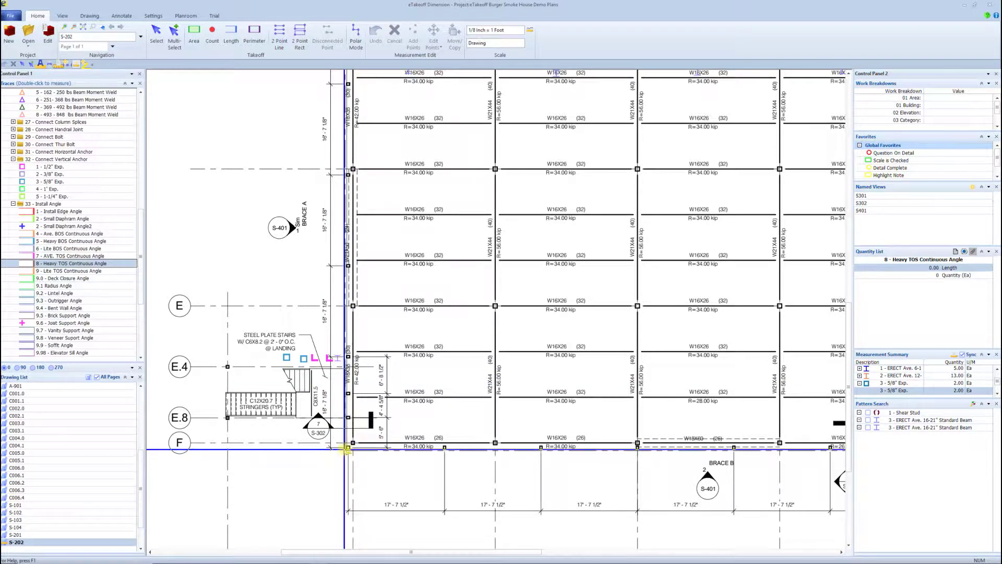
{"action": "left_click", "coordinate": [346, 448]}
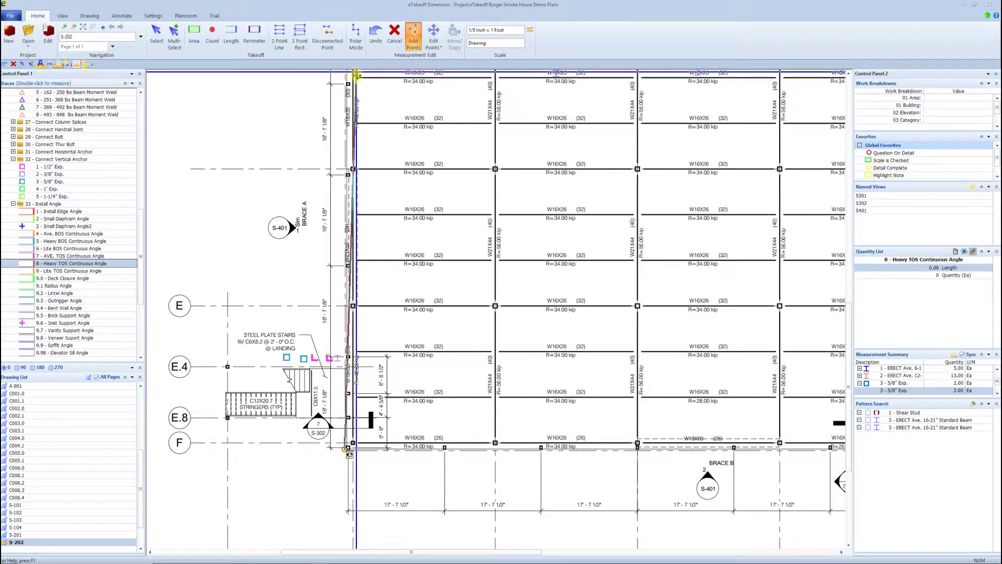
{"action": "scroll", "coordinate": [375, 159], "scroll_direction": "up", "scroll_amount": 6}
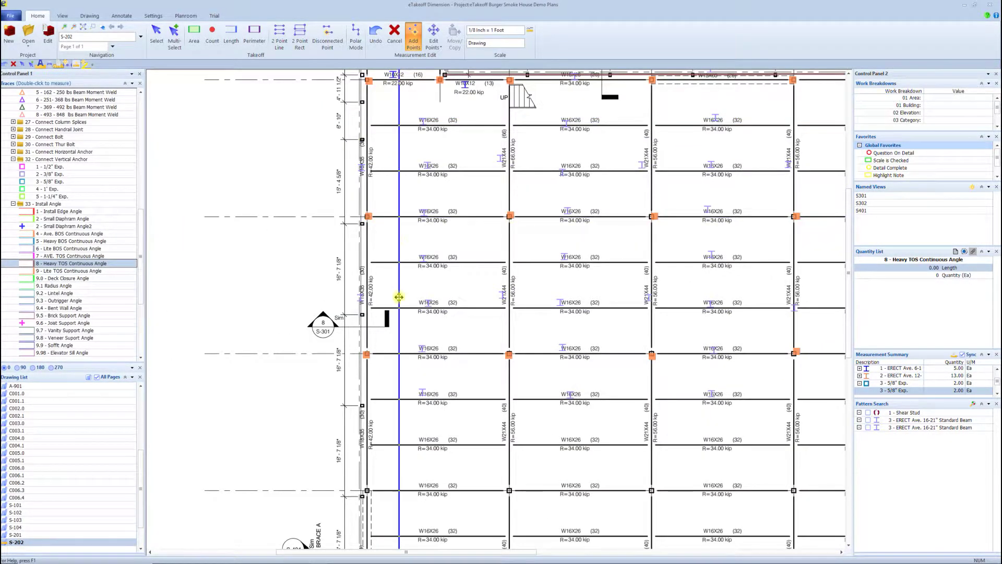
{"action": "scroll", "coordinate": [390, 156], "scroll_direction": "up", "scroll_amount": 4}
{"action": "left_click", "coordinate": [368, 181]}
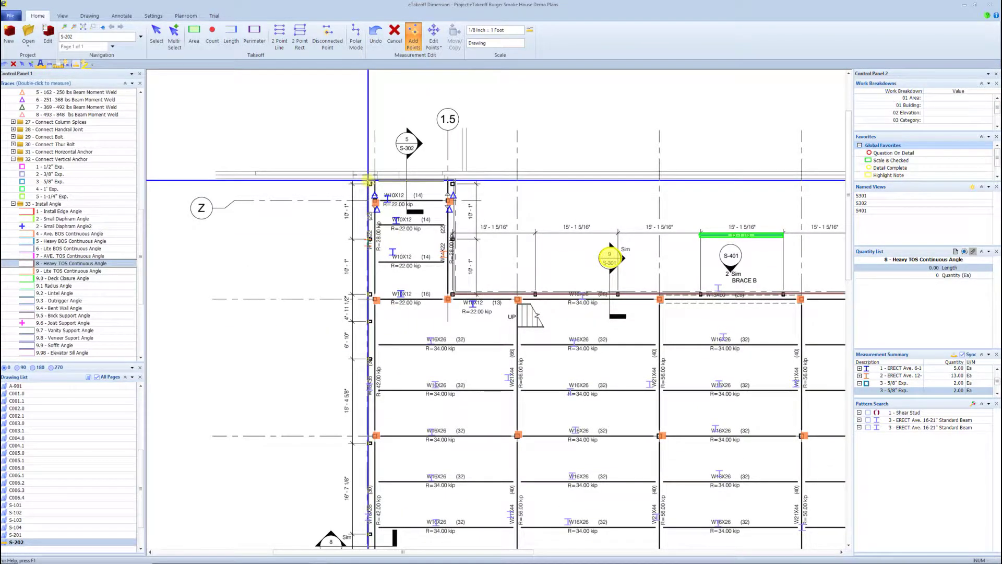
{"action": "right_click", "coordinate": [273, 284]}
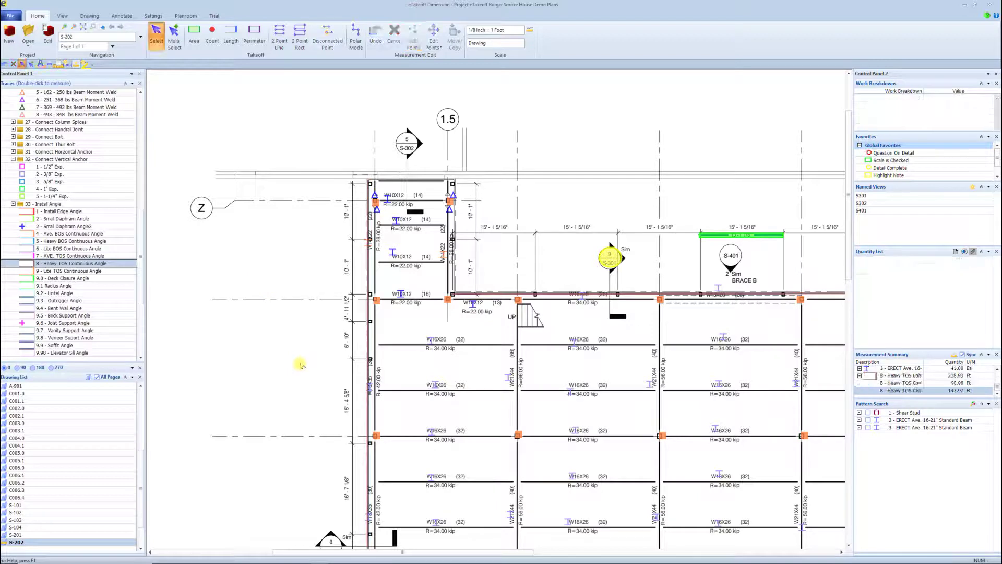
Assign the 04 Details value 7 S302 to the column, knee brace and anchor markers above the stairs and the grid 1 continuous angle
{"action": "mouse_move", "coordinate": [318, 306]}
{"action": "left_mouse_down"}
{"action": "mouse_move", "coordinate": [365, 112]}
{"action": "mouse_move", "coordinate": [317, 217]}
{"action": "left_mouse_up"}
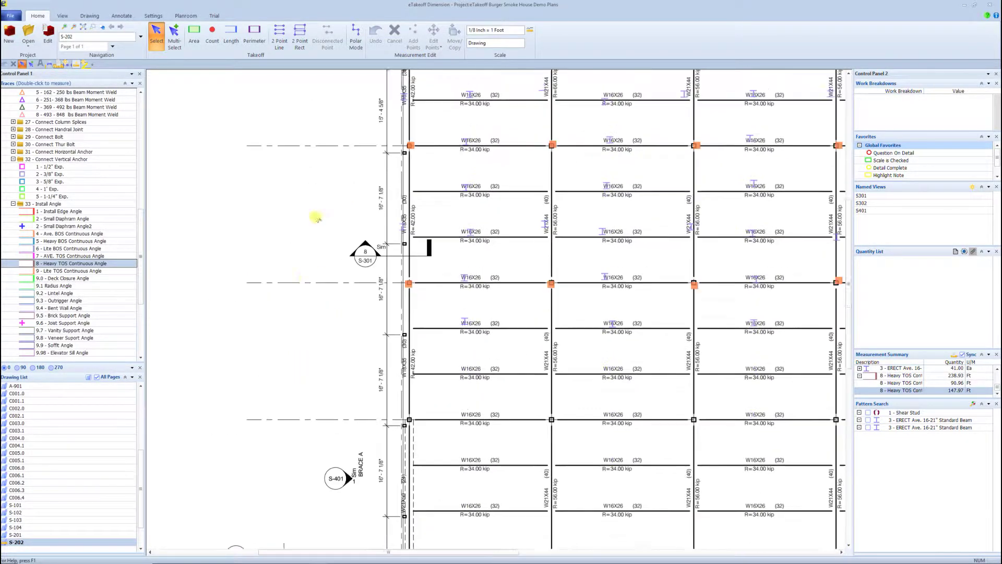
{"action": "left_click_drag", "start_coordinate": [315, 315], "coordinate": [317, 239]}
{"action": "left_click_drag", "start_coordinate": [334, 312], "coordinate": [334, 273]}
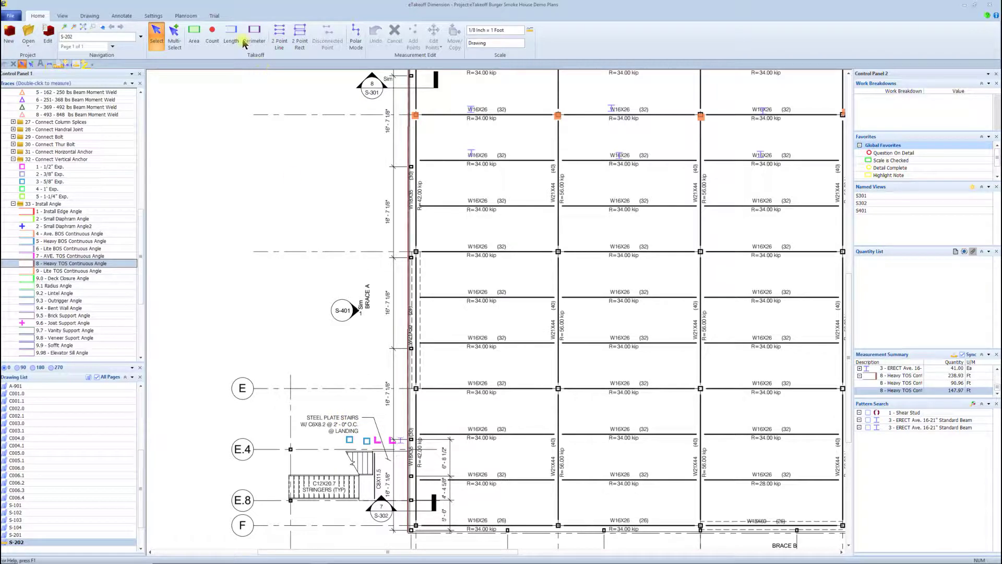
{"action": "left_click", "coordinate": [174, 38]}
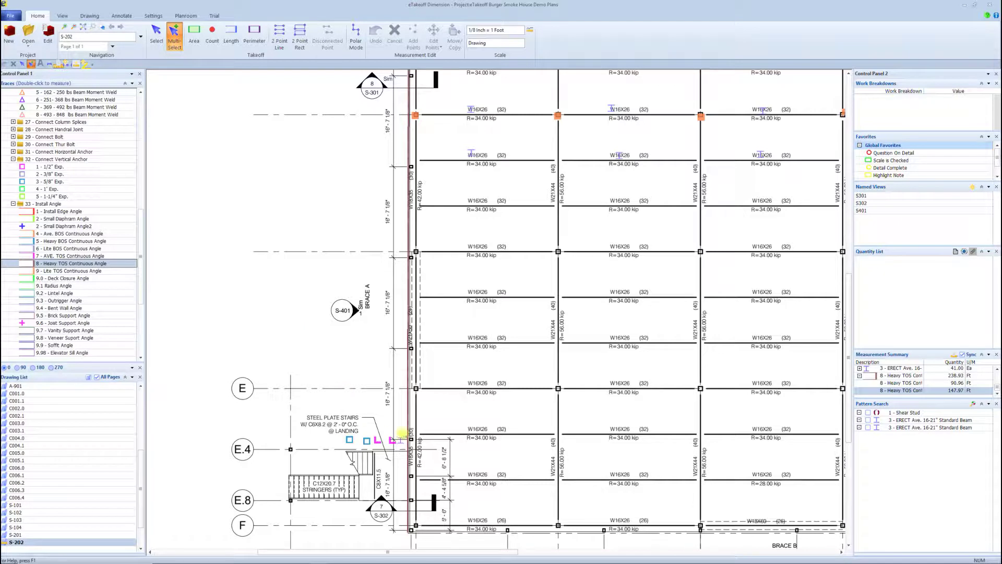
{"action": "left_click", "coordinate": [363, 443]}
{"action": "left_click_drag", "start_coordinate": [335, 428], "coordinate": [406, 444]}
{"action": "left_click", "coordinate": [409, 437]}
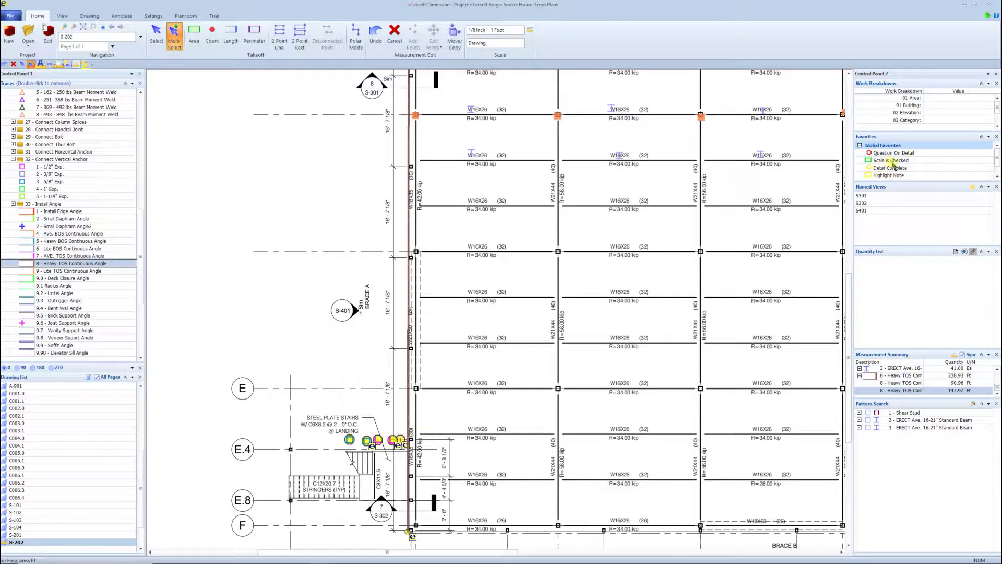
{"action": "left_click_drag", "start_coordinate": [930, 131], "coordinate": [934, 172]}
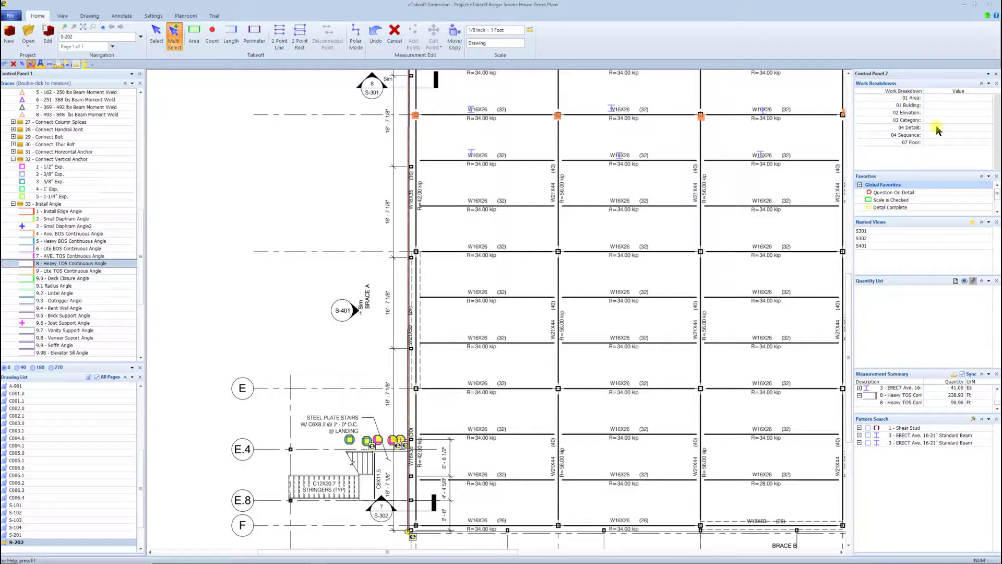
{"action": "left_click", "coordinate": [937, 131]}
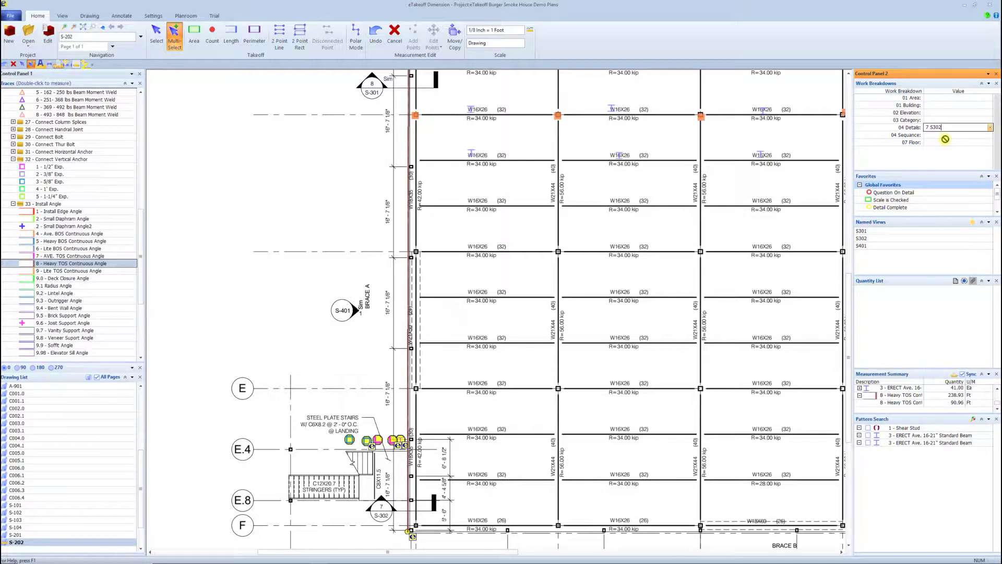
{"action": "key", "text": "Return"}
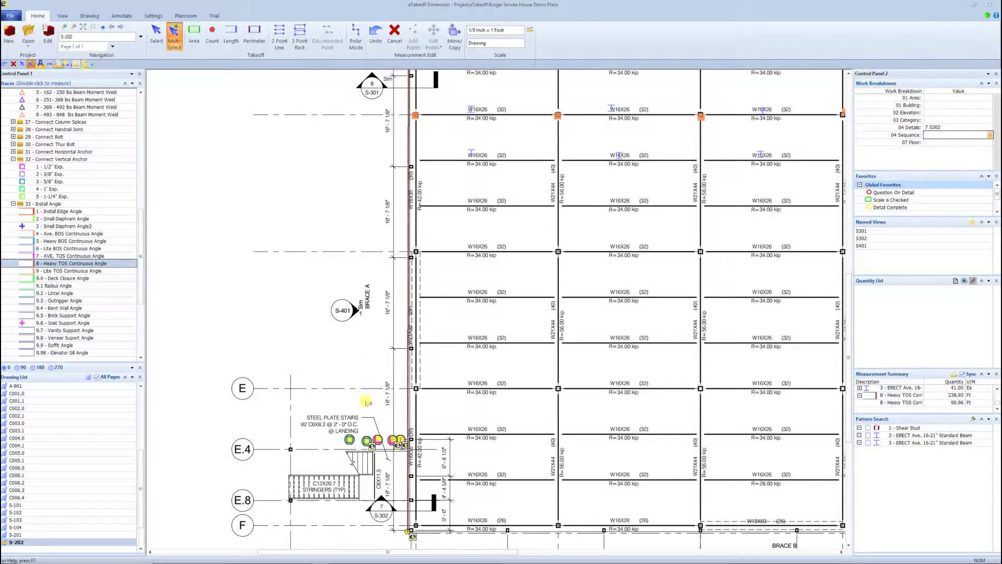
{"action": "key", "text": "Escape"}
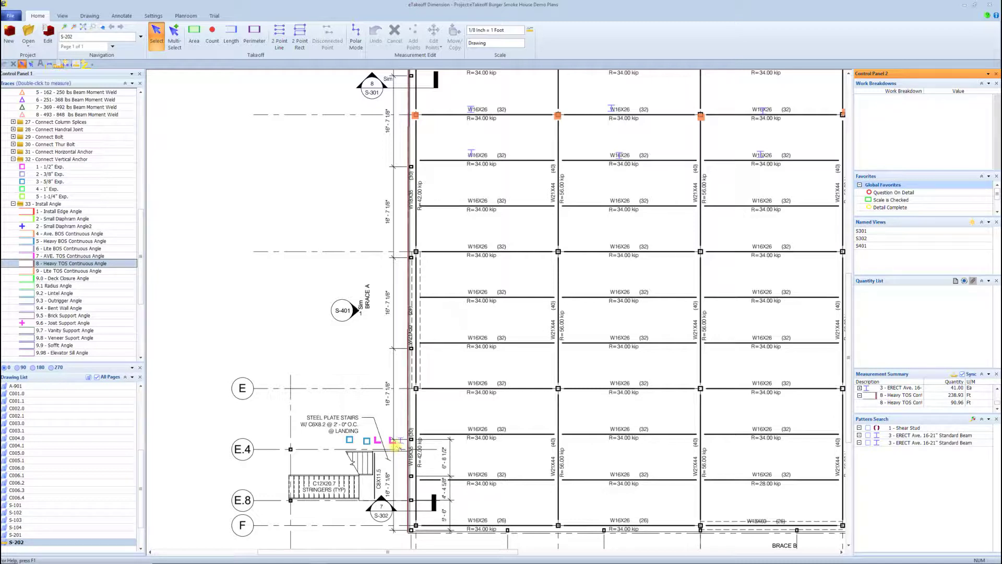
Highlight the 7 S-302 section marker below the stairs near grid E.8 with the Detail Complete favorite
{"action": "double_click", "coordinate": [890, 207]}
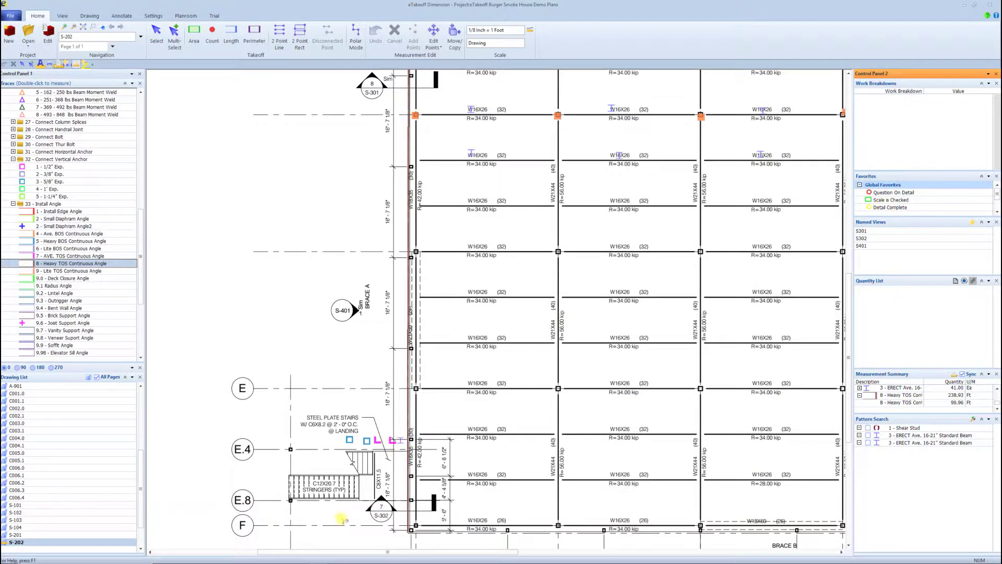
{"action": "left_click", "coordinate": [374, 500]}
{"action": "left_click", "coordinate": [388, 524]}
{"action": "key", "text": "Escape"}
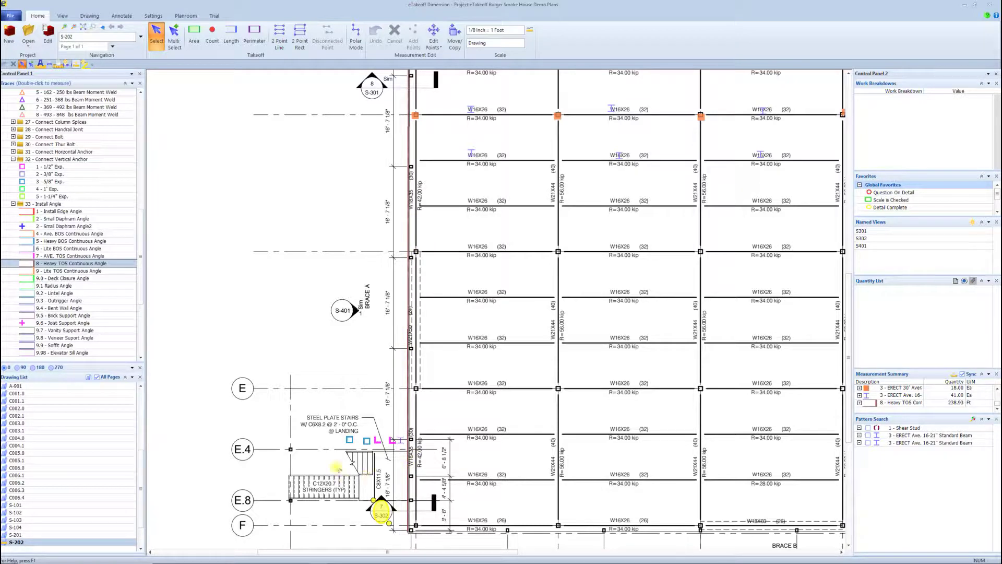
Begin a 7 - 1.50" Welded Deck area from 41 - Install Metal Deck, outlining the small bay from grid Z down to grid A
{"action": "scroll", "coordinate": [357, 375], "scroll_direction": "down", "scroll_amount": 3}
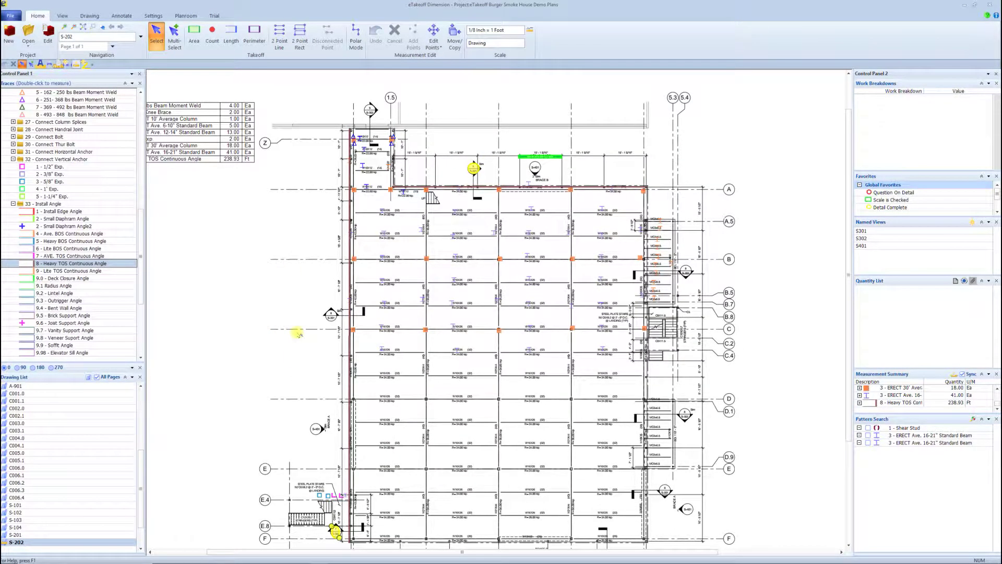
{"action": "scroll", "coordinate": [292, 337], "scroll_direction": "up", "scroll_amount": 2}
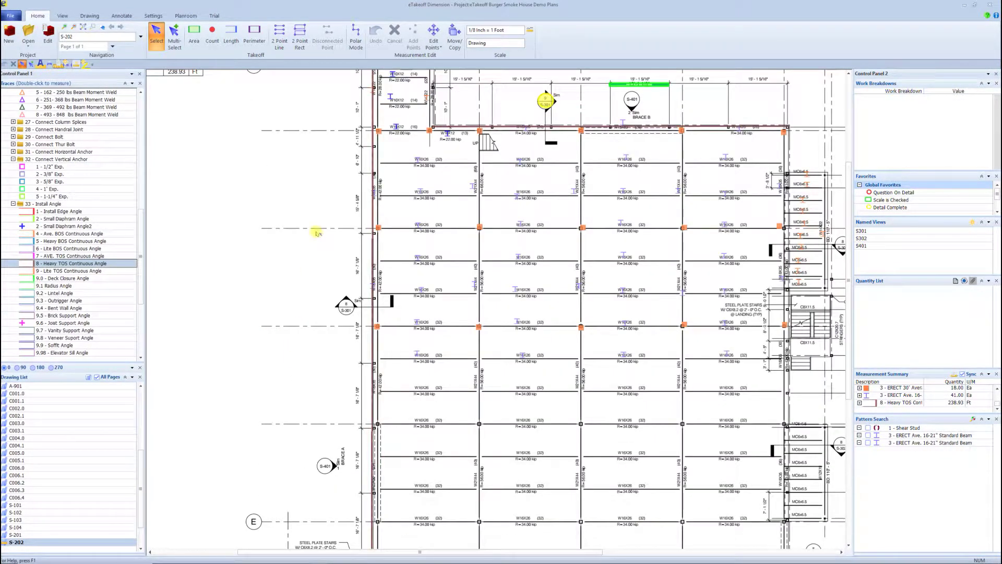
{"action": "scroll", "coordinate": [281, 263], "scroll_direction": "down", "scroll_amount": 2}
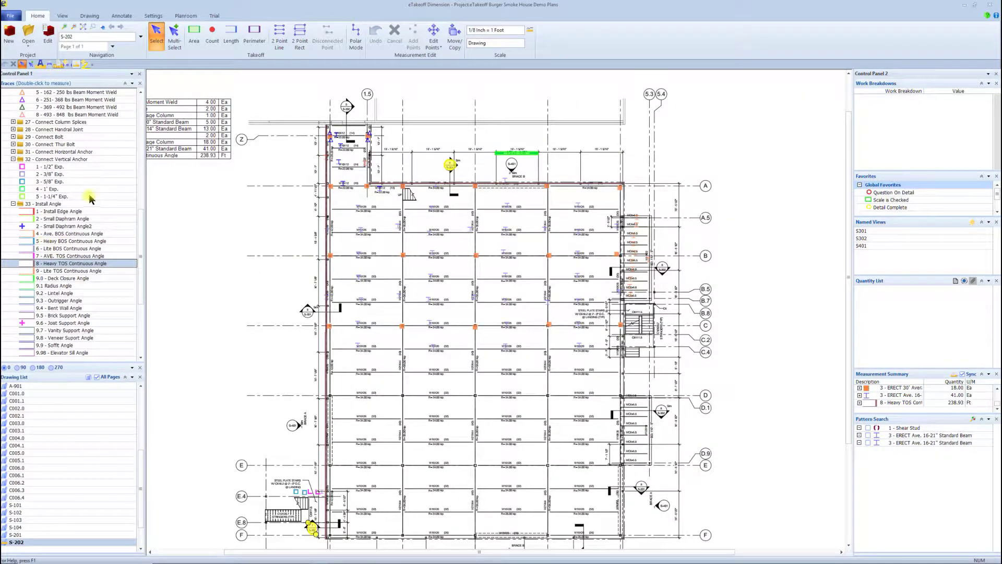
{"action": "scroll", "coordinate": [72, 267], "scroll_direction": "down", "scroll_amount": 3}
{"action": "scroll", "coordinate": [70, 270], "scroll_direction": "down", "scroll_amount": 3}
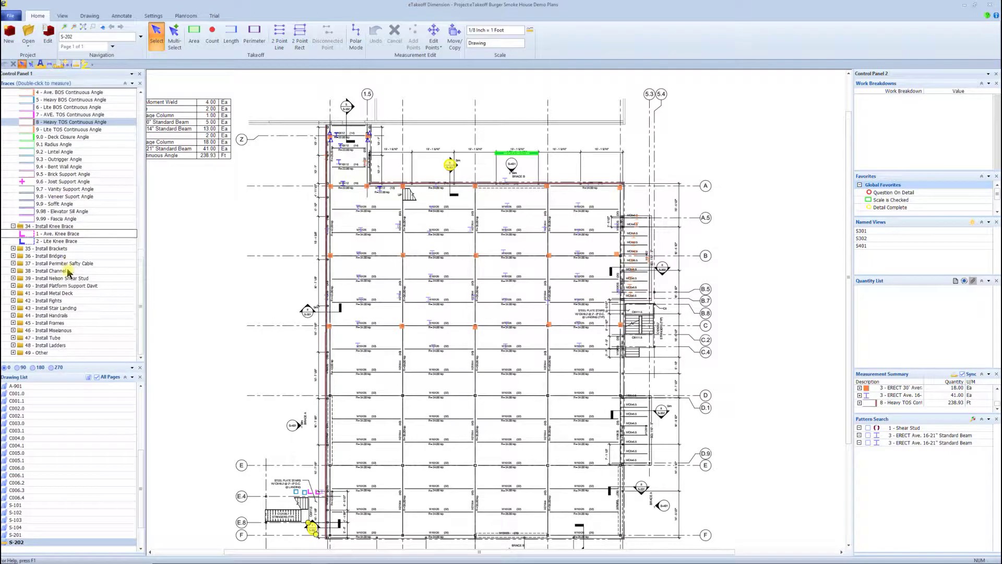
{"action": "left_click", "coordinate": [13, 294]}
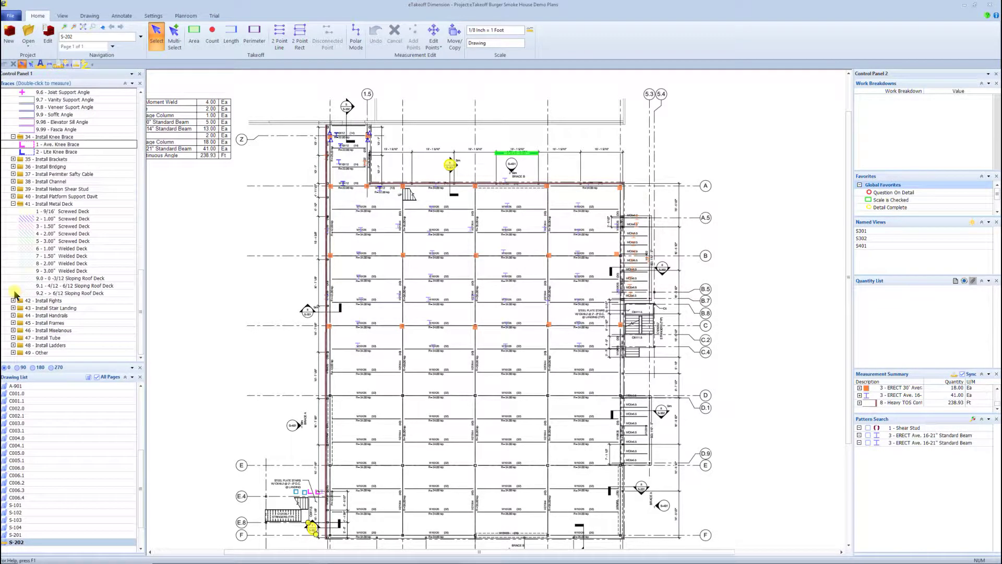
{"action": "left_click", "coordinate": [73, 257]}
{"action": "double_click", "coordinate": [73, 259]}
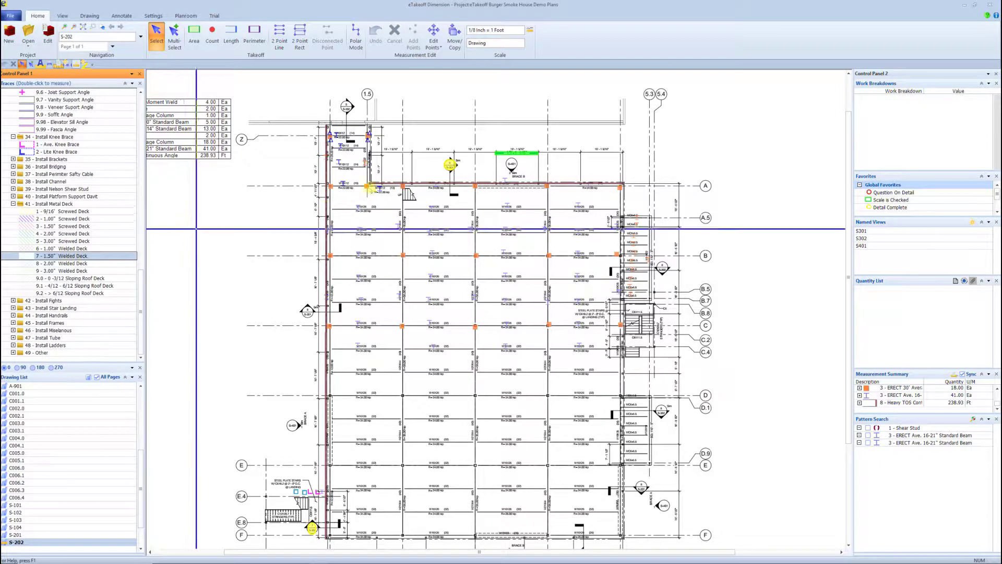
{"action": "left_click", "coordinate": [328, 126]}
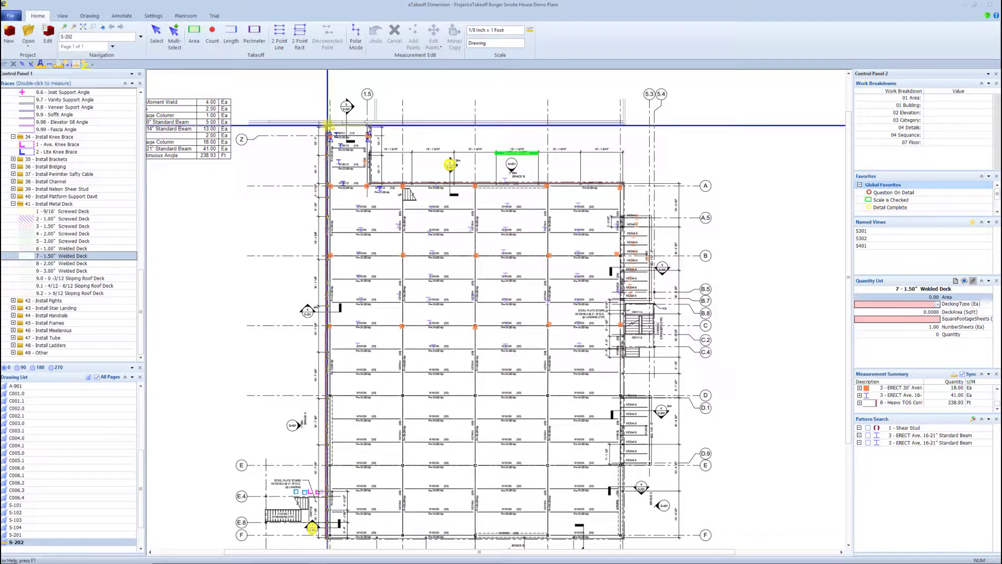
{"action": "left_click", "coordinate": [371, 125]}
{"action": "left_click", "coordinate": [371, 182]}
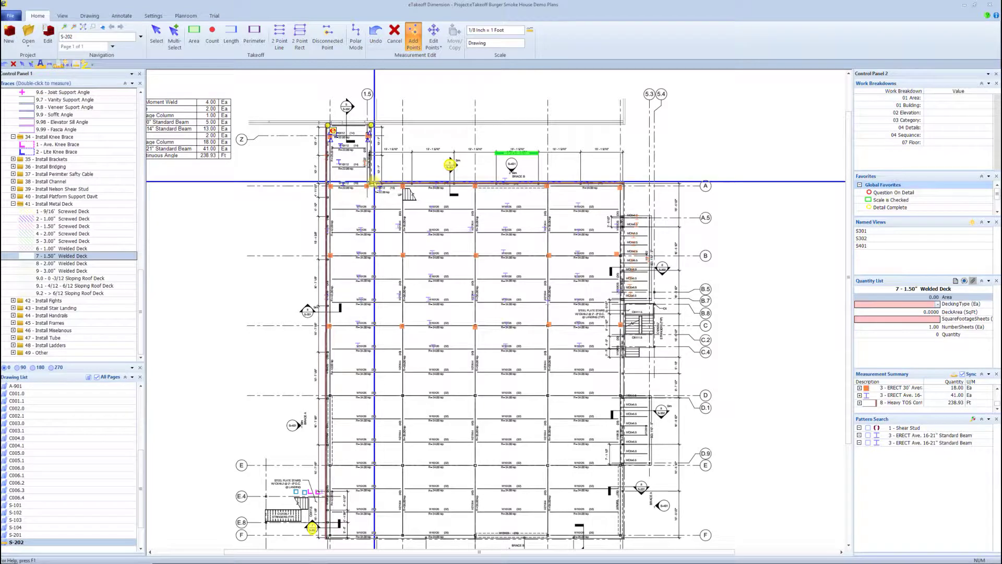
Continue the welded deck outline along grid A and around the projecting side bays at grids A.5 to B.7 and D to E
{"action": "left_click", "coordinate": [621, 187]}
{"action": "left_click", "coordinate": [622, 218]}
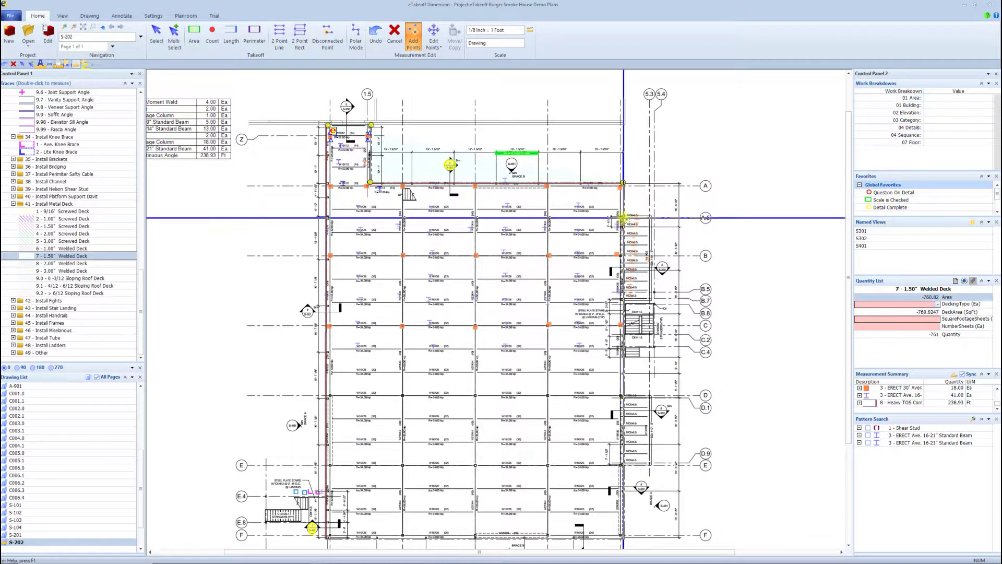
{"action": "left_click", "coordinate": [651, 217]}
{"action": "left_click", "coordinate": [650, 299]}
{"action": "left_click", "coordinate": [623, 297]}
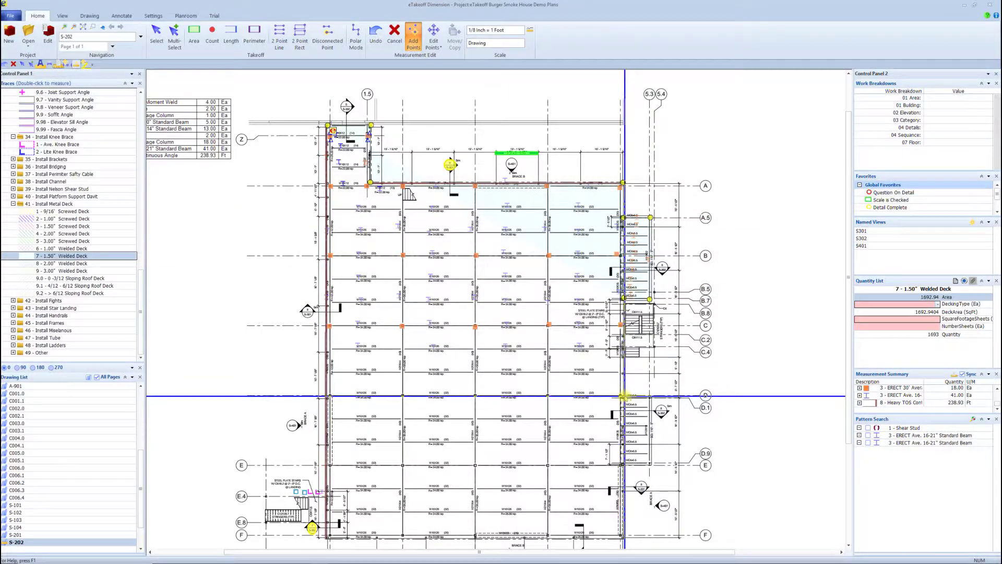
{"action": "left_click", "coordinate": [623, 395]}
{"action": "left_click", "coordinate": [648, 465]}
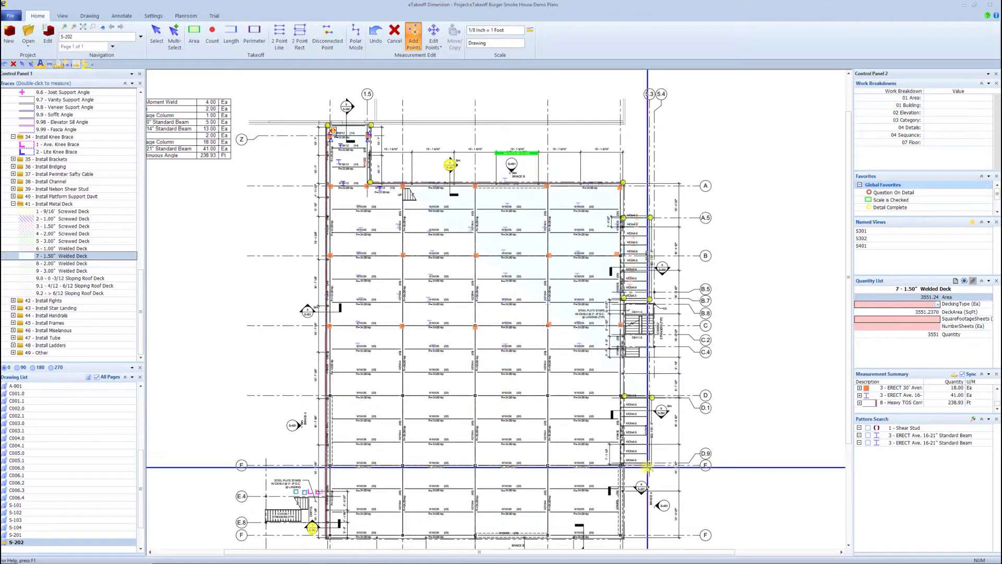
{"action": "left_click", "coordinate": [622, 463]}
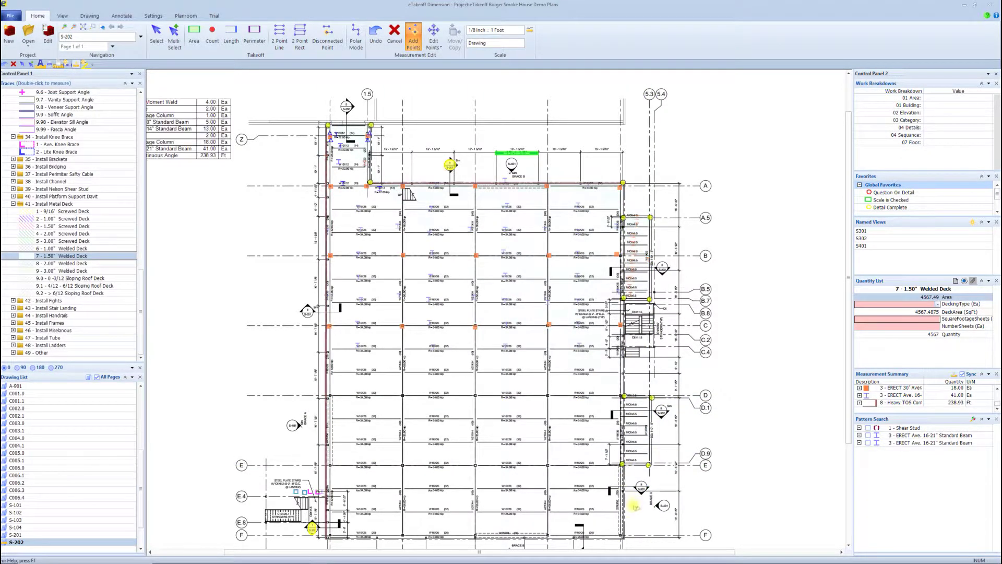
Finish the welded deck outline along grids F and 1 back to the grid Z corner, and move the measurement legend beside the plan
{"action": "left_click", "coordinate": [622, 536]}
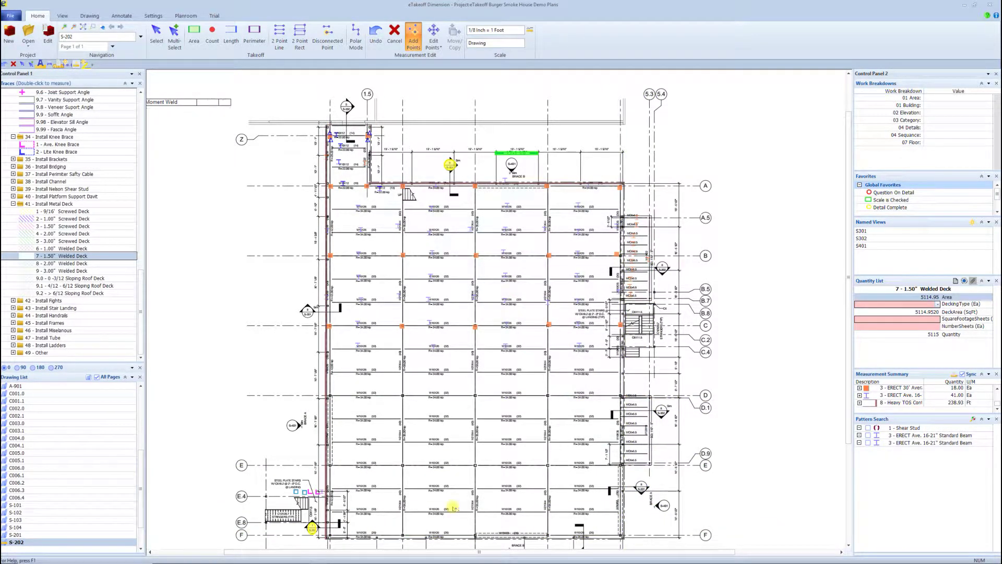
{"action": "left_click", "coordinate": [326, 537]}
{"action": "left_click", "coordinate": [326, 539]}
{"action": "left_click", "coordinate": [328, 126]}
{"action": "right_click", "coordinate": [219, 178]}
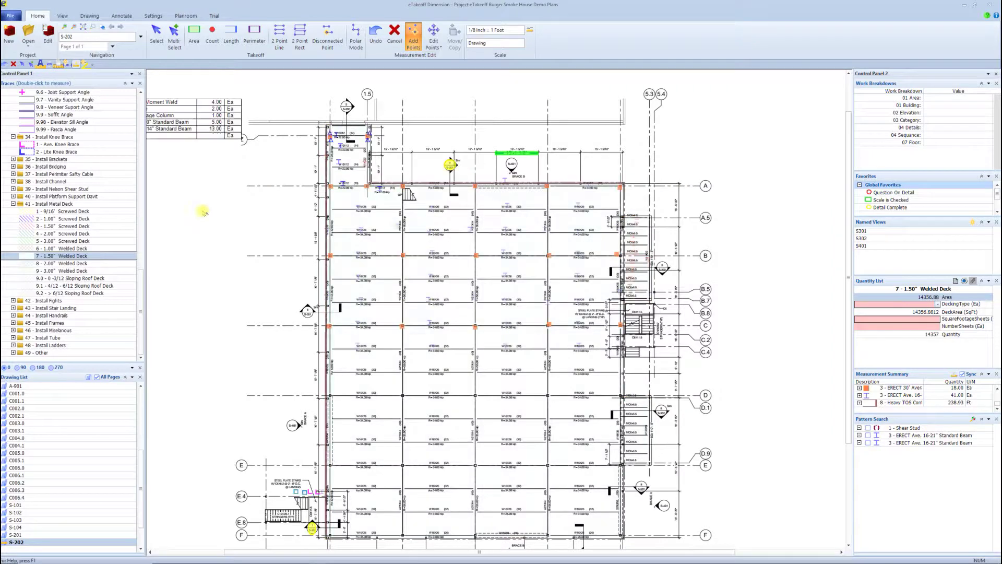
{"action": "left_click_drag", "start_coordinate": [206, 156], "coordinate": [269, 203]}
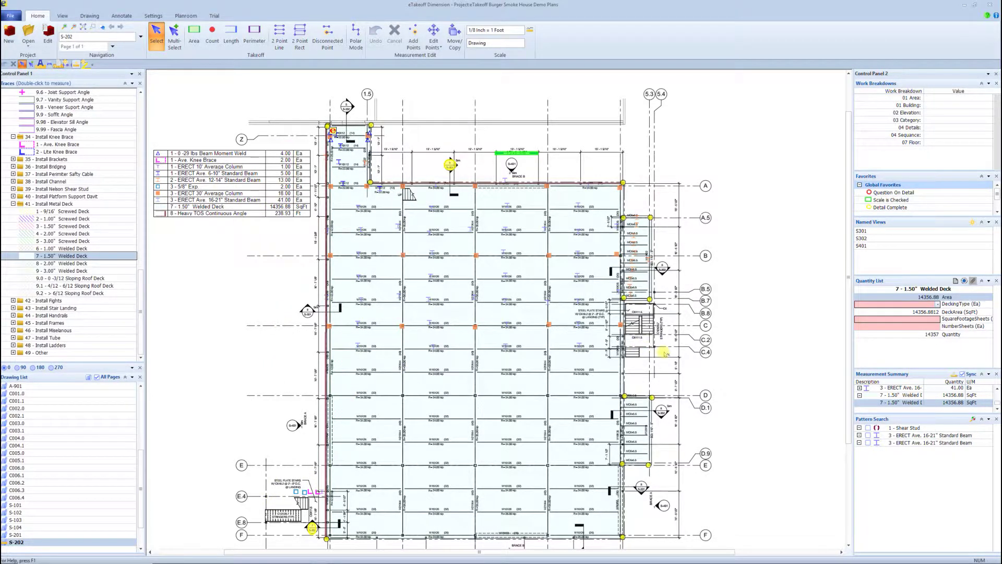
Count two 2 - Long Standard Stair Flight items at grid C and one 1 - Ave. Standard Stair Flight at grid C.4
{"action": "scroll", "coordinate": [664, 353], "scroll_direction": "up", "scroll_amount": 2}
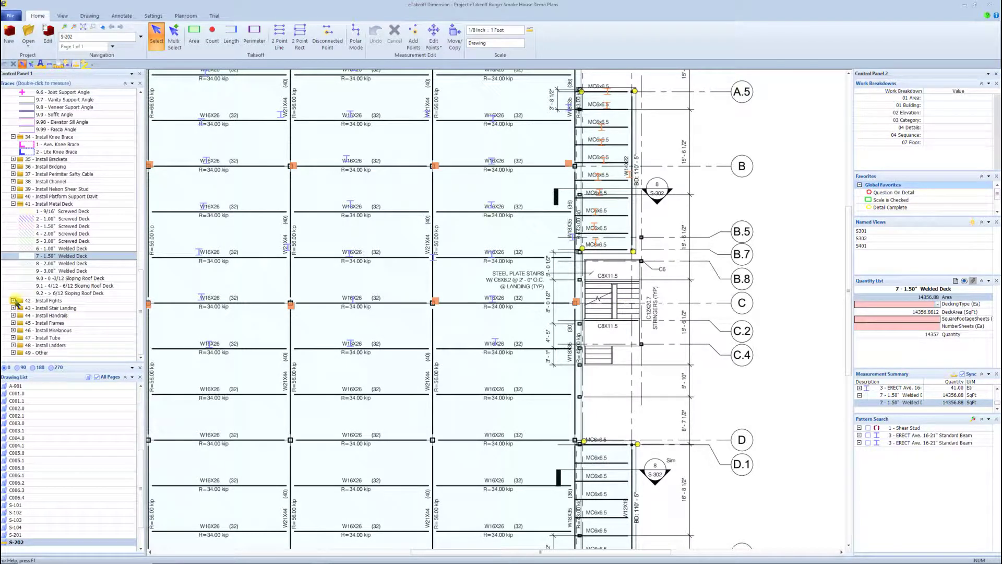
{"action": "left_click", "coordinate": [13, 301]}
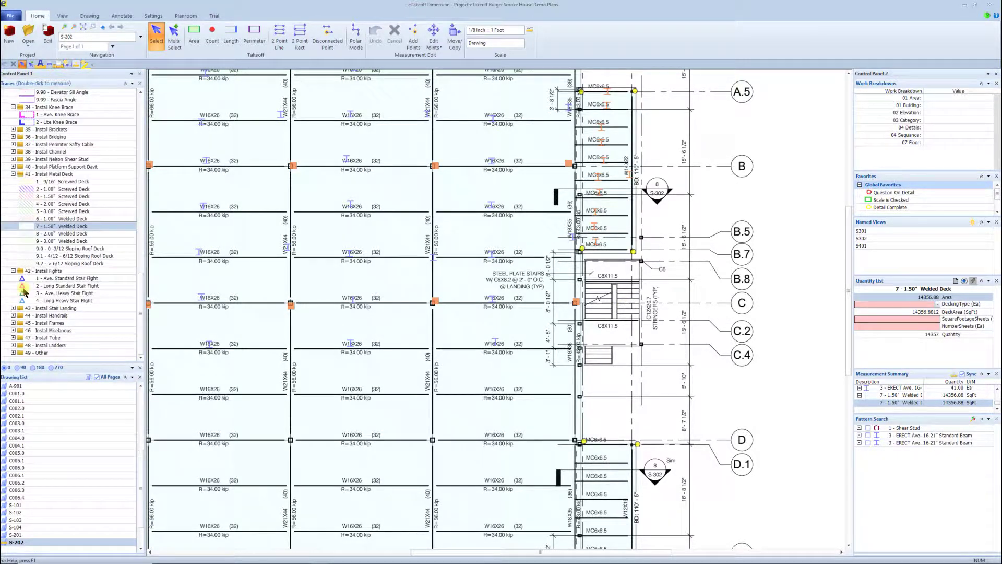
{"action": "left_click", "coordinate": [76, 287]}
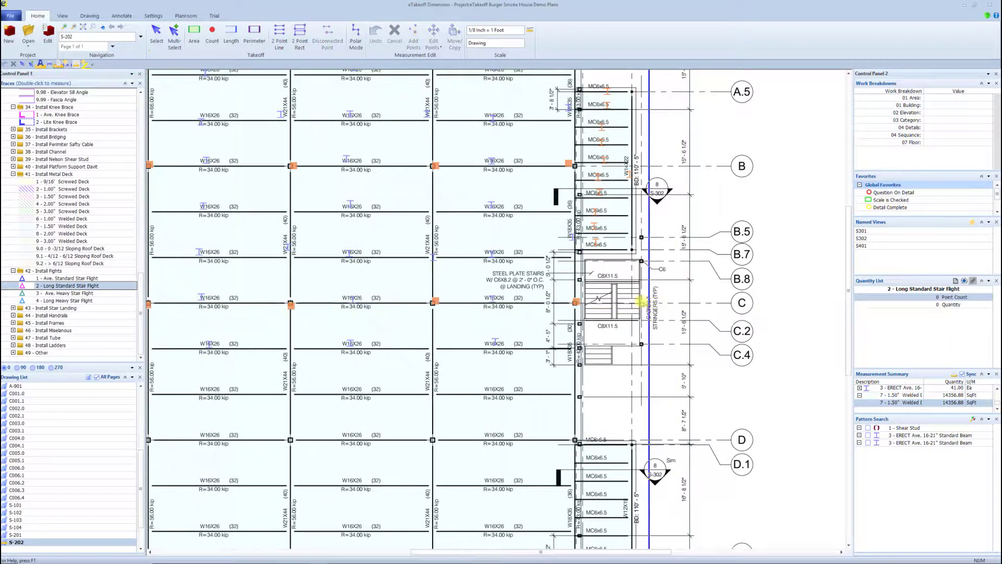
{"action": "left_click", "coordinate": [630, 302]}
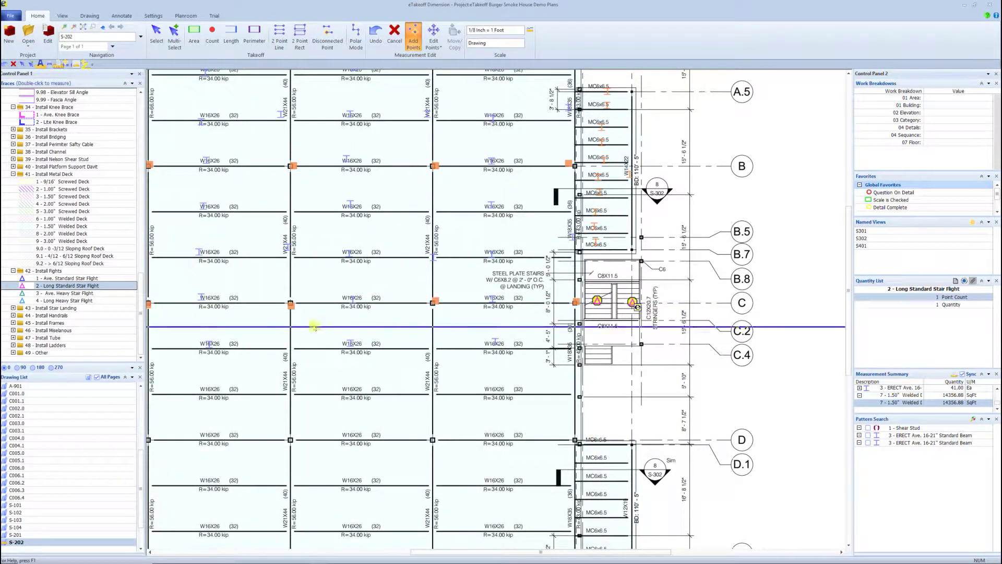
{"action": "left_click", "coordinate": [70, 279]}
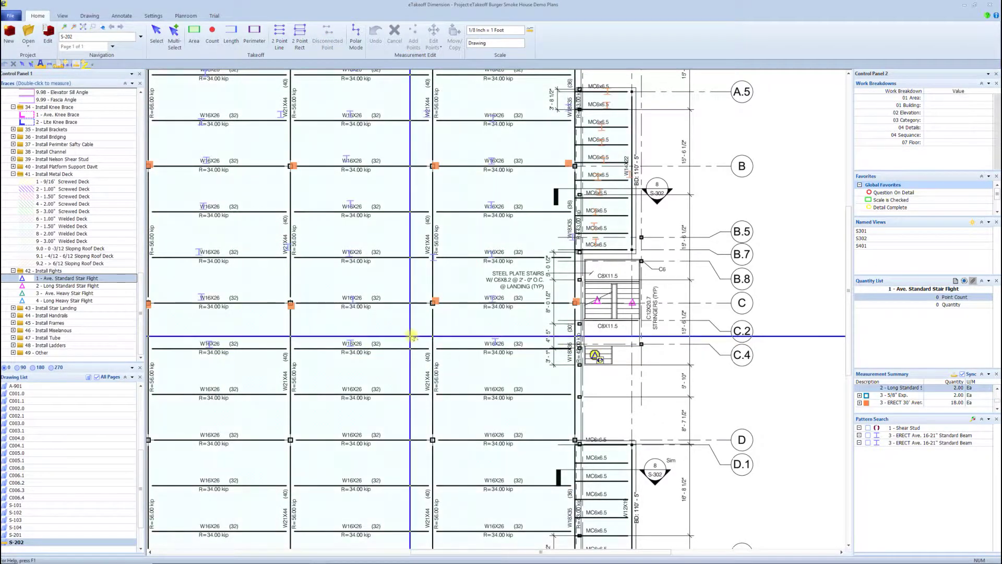
{"action": "left_click", "coordinate": [600, 301]}
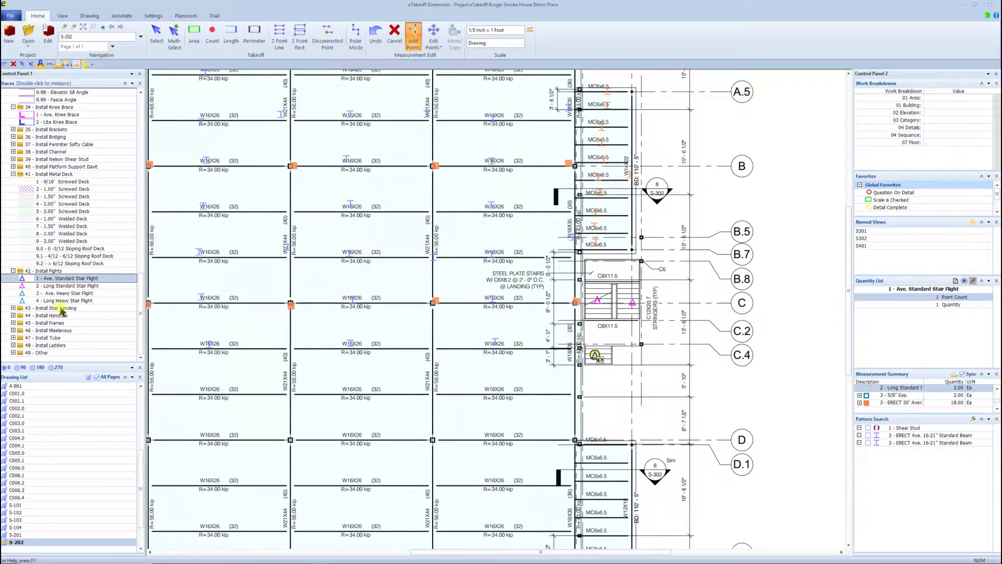
Count the two stair landings above and below the grid C flights with the 2 - 4' by 10' Landing trace
{"action": "left_click", "coordinate": [13, 309]}
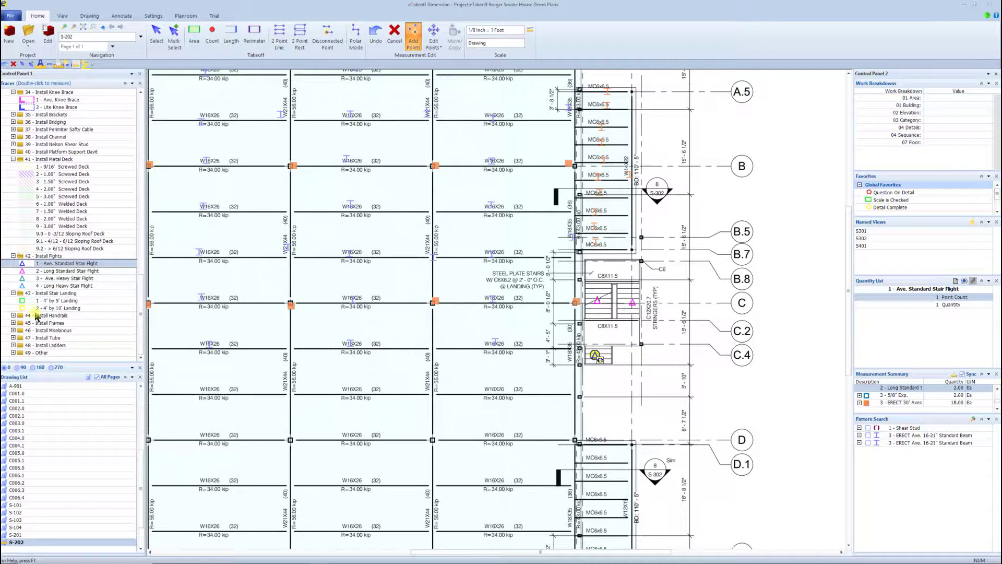
{"action": "left_click", "coordinate": [49, 308]}
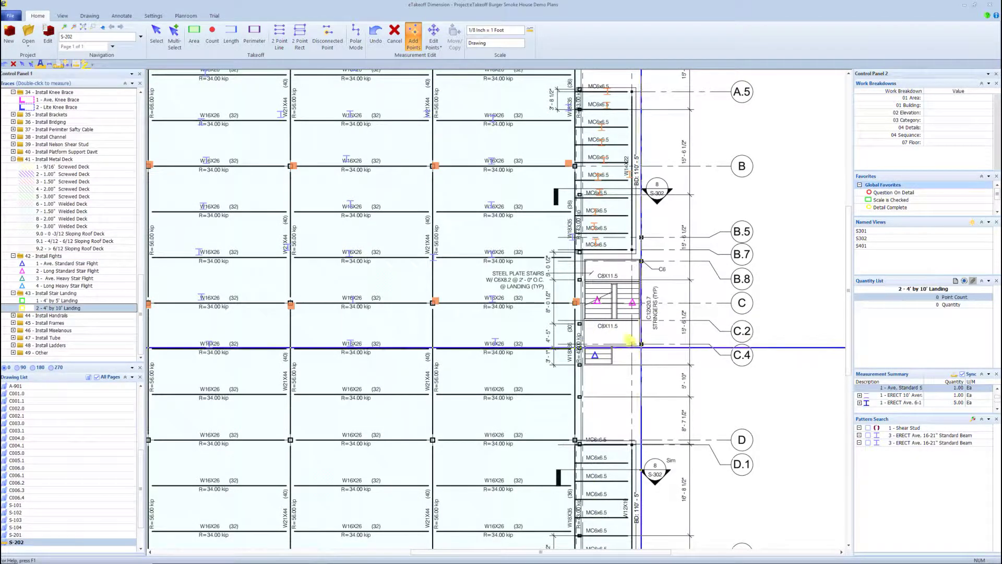
{"action": "left_click", "coordinate": [612, 334]}
{"action": "left_click", "coordinate": [611, 272]}
{"action": "left_click", "coordinate": [611, 334]}
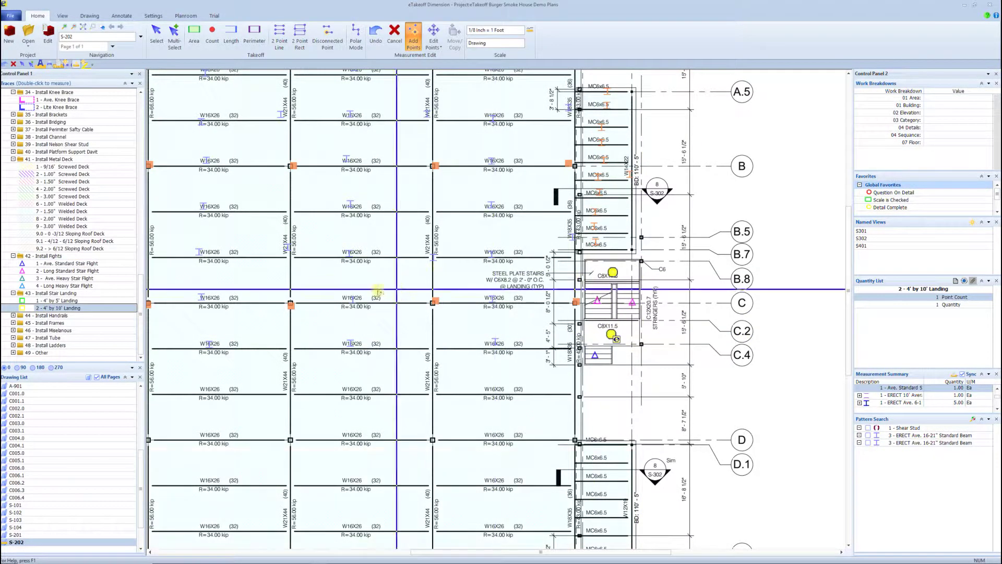
Trace disconnected 5 - Wall Rail lines along both sides of the inner stair flight at grid C
{"action": "left_click", "coordinate": [13, 315]}
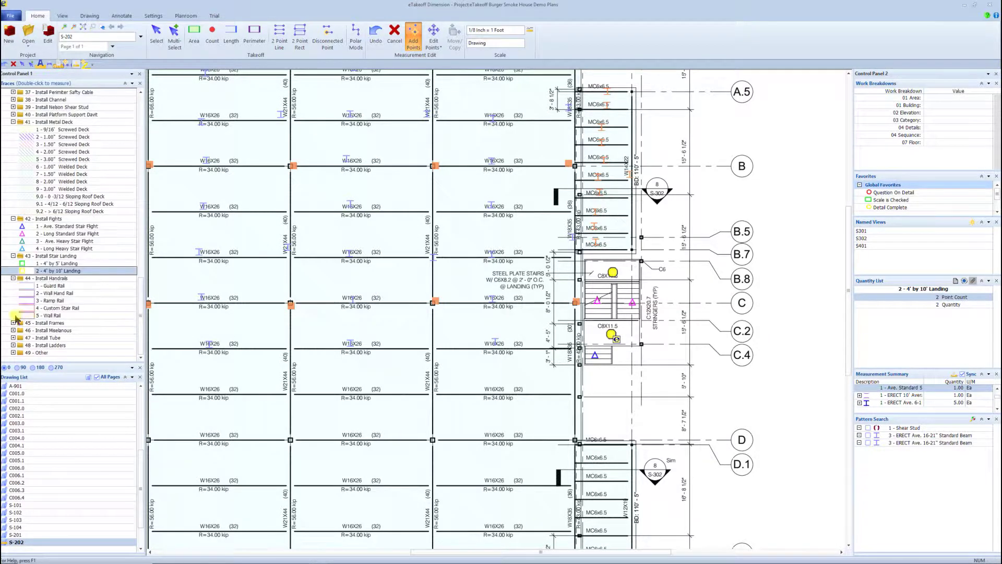
{"action": "left_click", "coordinate": [50, 317]}
{"action": "double_click", "coordinate": [50, 316]}
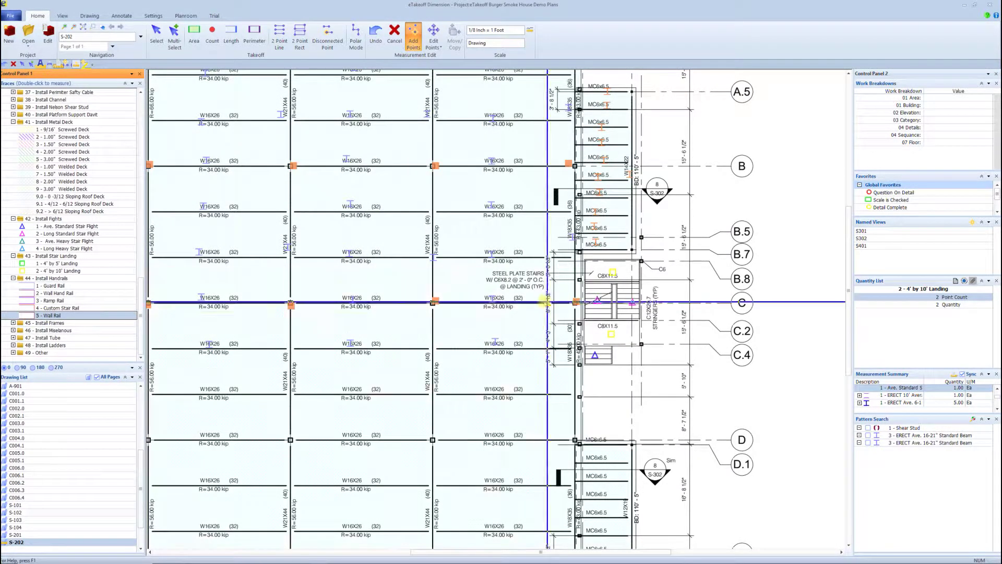
{"action": "left_click", "coordinate": [587, 284]}
{"action": "left_click", "coordinate": [587, 318]}
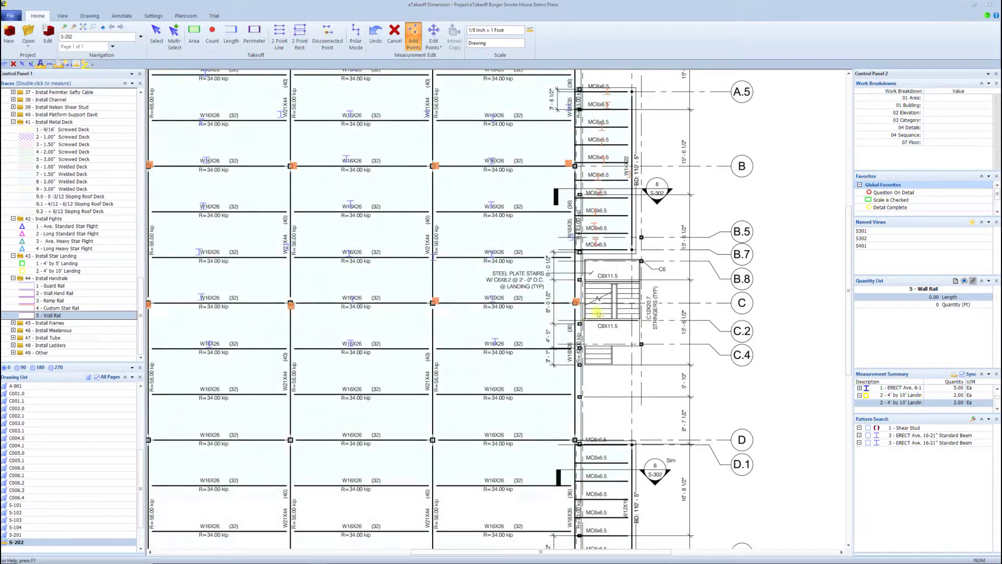
{"action": "key", "text": "d"}
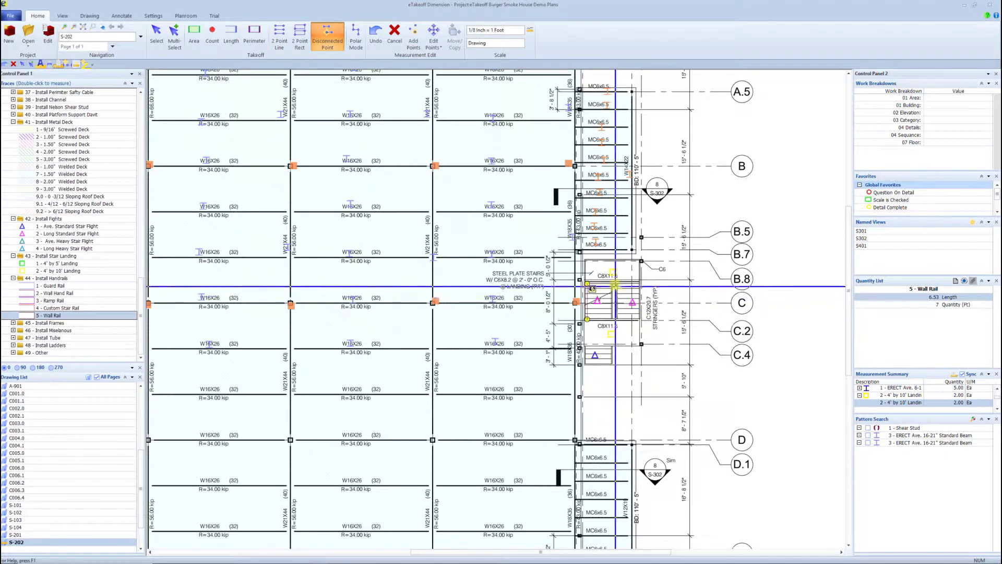
{"action": "left_click", "coordinate": [611, 282]}
{"action": "left_click", "coordinate": [611, 317]}
{"action": "key", "text": "a"}
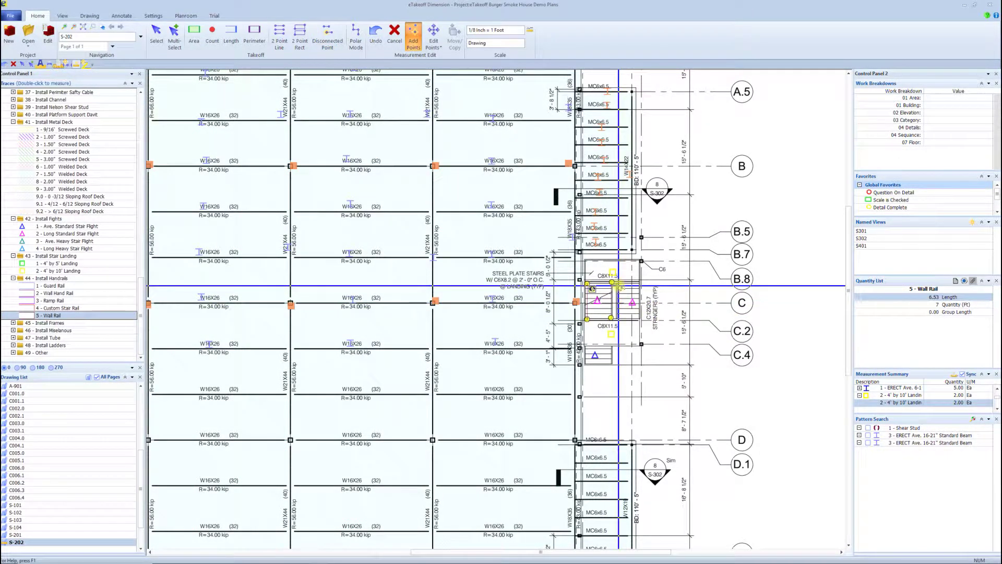
Add disconnected wall rail lines along both sides of the outer stair flight at grid C
{"action": "key", "text": "d"}
{"action": "left_click", "coordinate": [619, 285]}
{"action": "left_click", "coordinate": [616, 320]}
{"action": "left_click", "coordinate": [613, 320]}
{"action": "key", "text": "d"}
{"action": "left_click", "coordinate": [640, 283]}
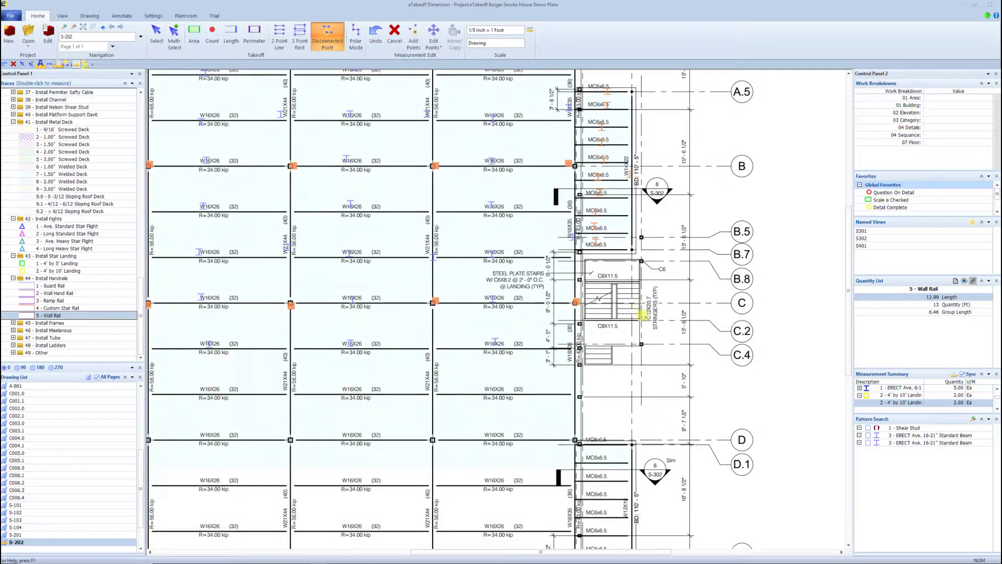
{"action": "key", "text": "a"}
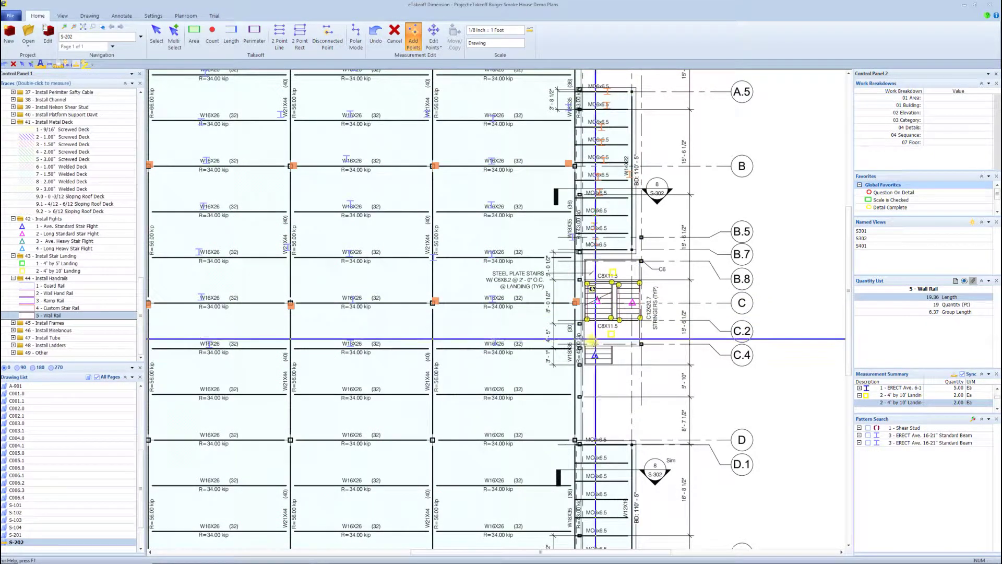
{"action": "key", "text": "d"}
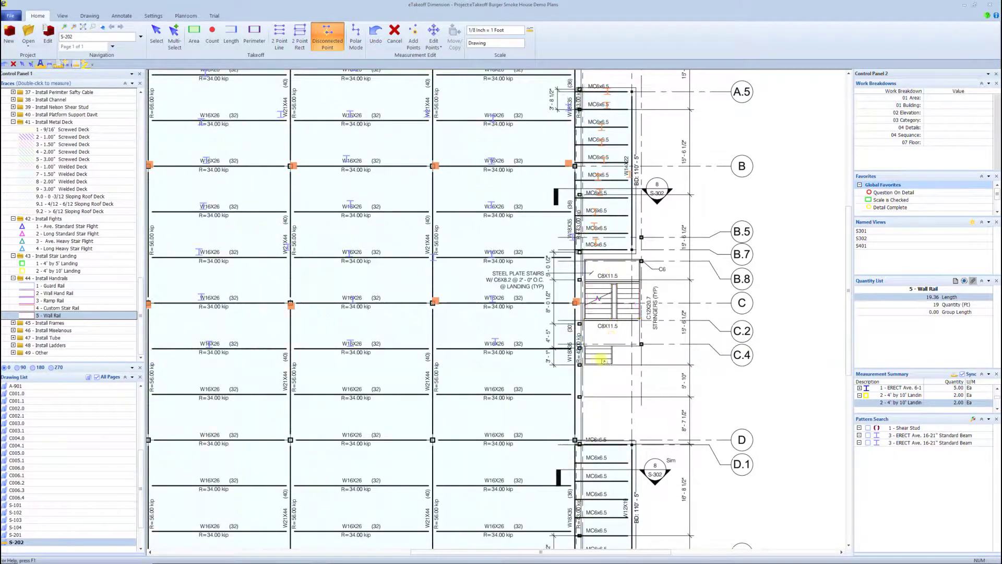
{"action": "left_click", "coordinate": [605, 362]}
{"action": "key", "text": "a"}
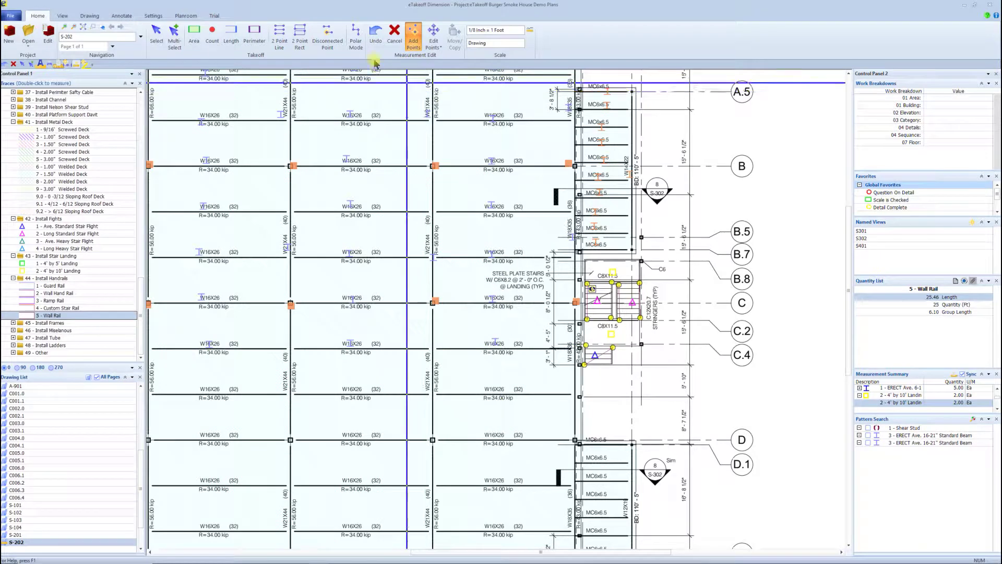
{"action": "left_click", "coordinate": [375, 36]}
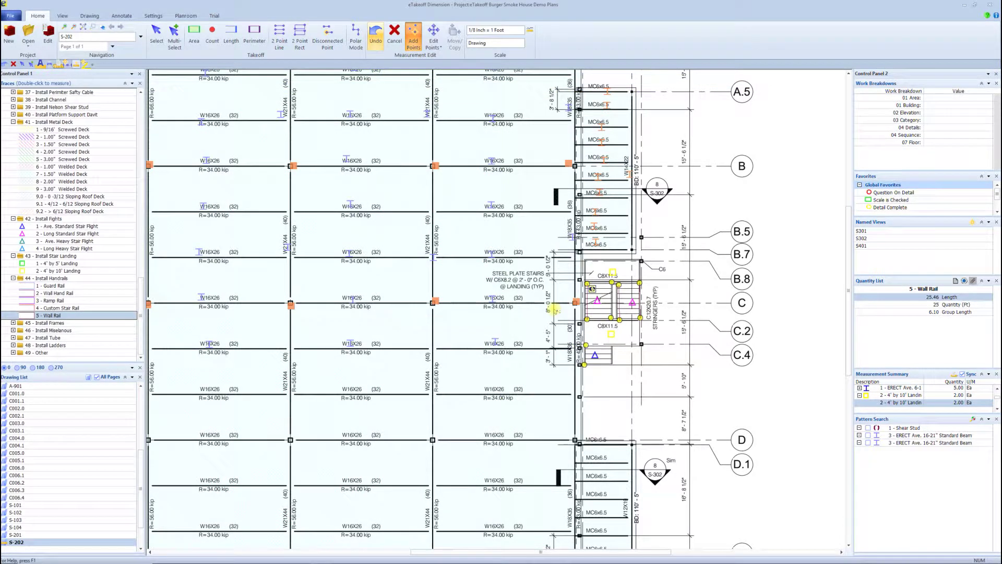
{"action": "left_click", "coordinate": [375, 35]}
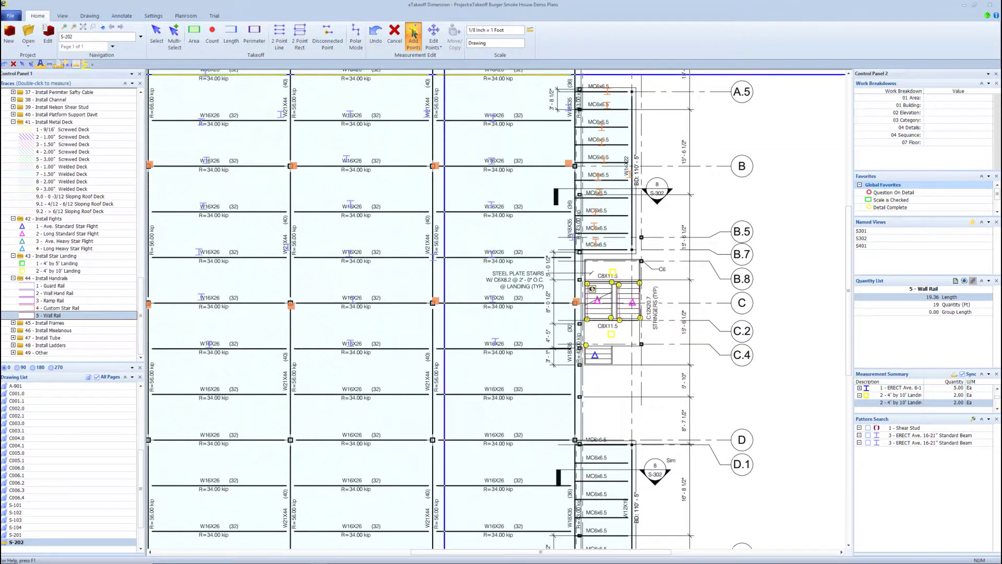
{"action": "left_click", "coordinate": [375, 35]}
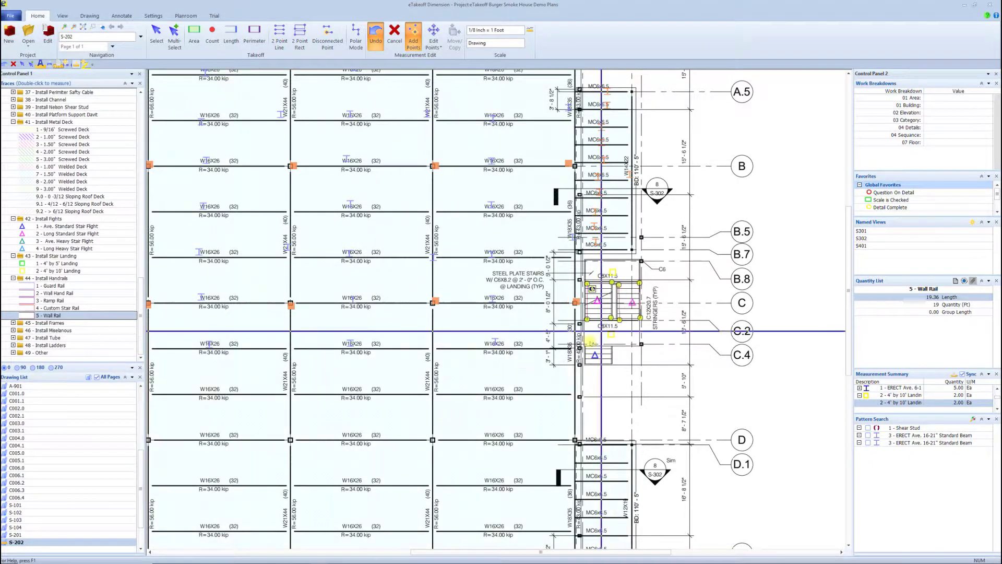
{"action": "left_click", "coordinate": [587, 345]}
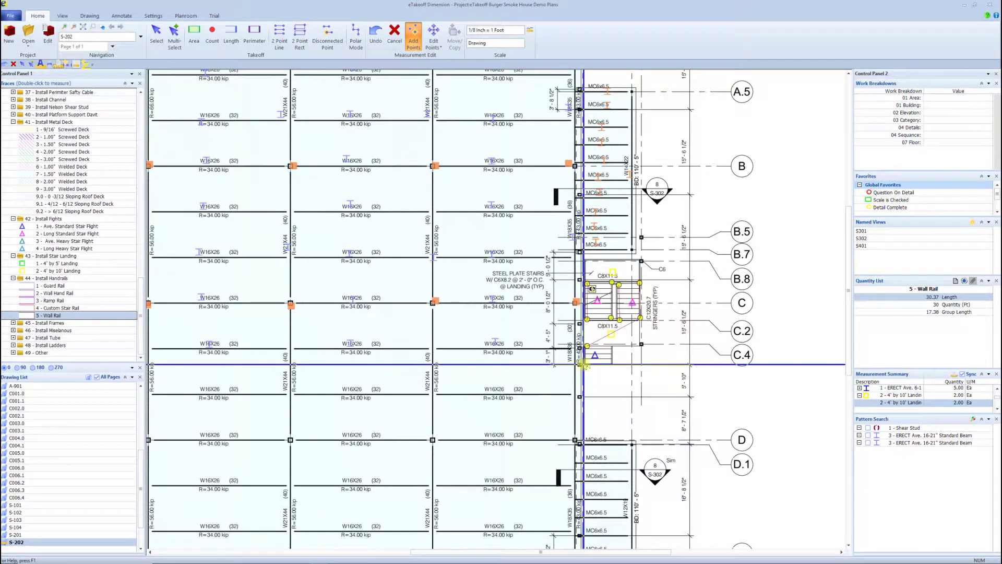
{"action": "left_click", "coordinate": [375, 35]}
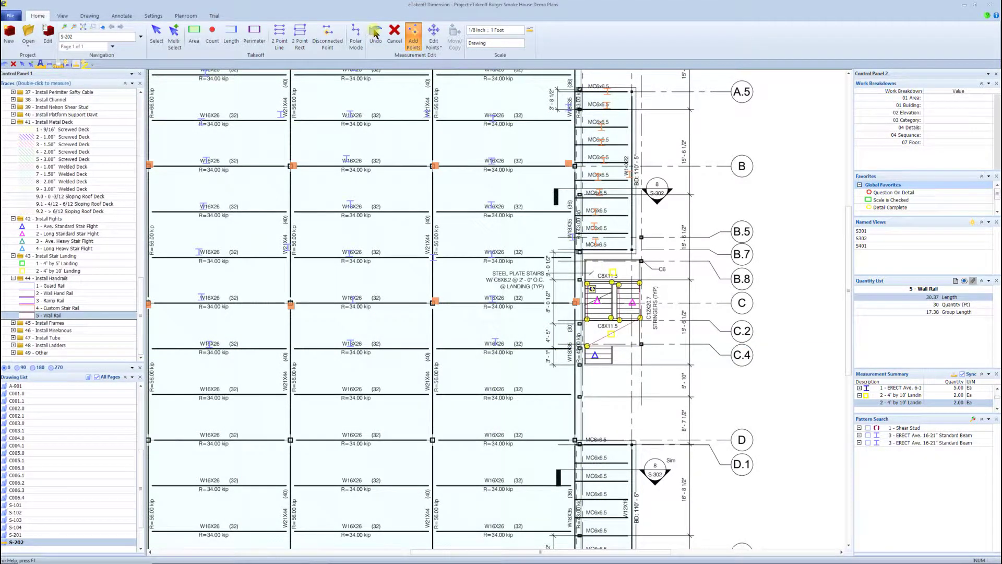
Add disconnected wall rail lines along both sides of the short stair flight at grid C.4 and finish the wall rail measurement
{"action": "left_click", "coordinate": [328, 35]}
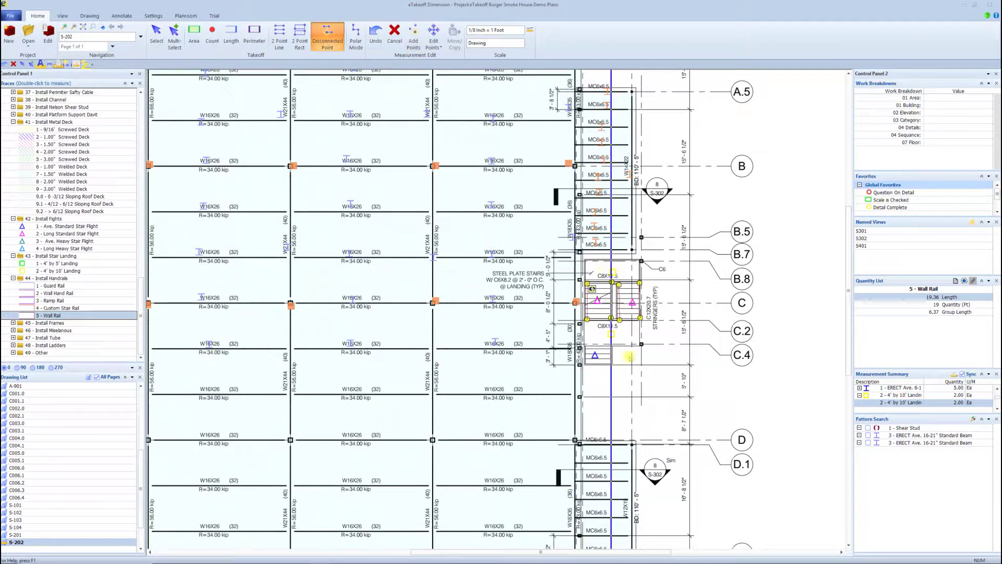
{"action": "left_click", "coordinate": [584, 364]}
{"action": "left_click", "coordinate": [583, 347]}
{"action": "key", "text": "d"}
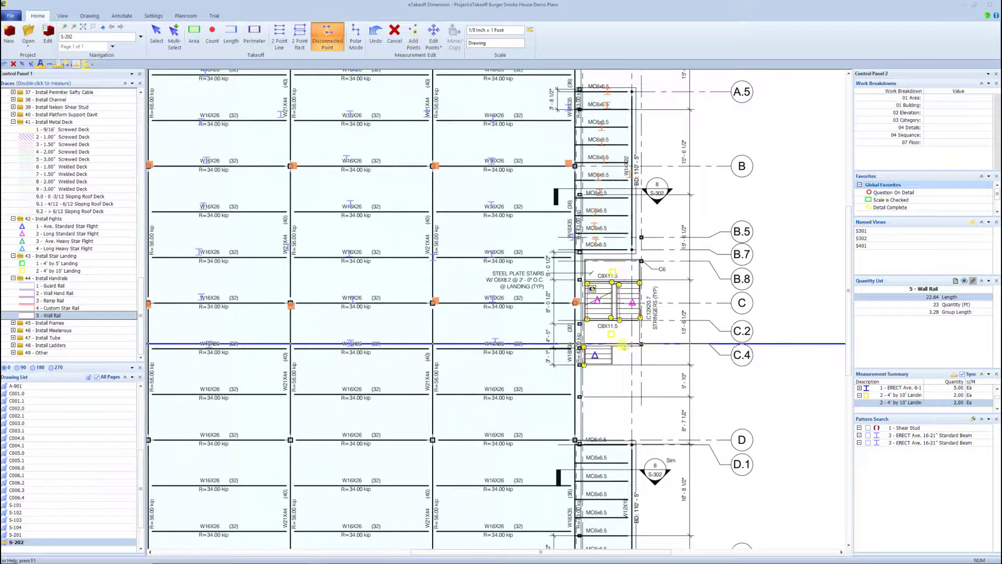
{"action": "left_click", "coordinate": [615, 346]}
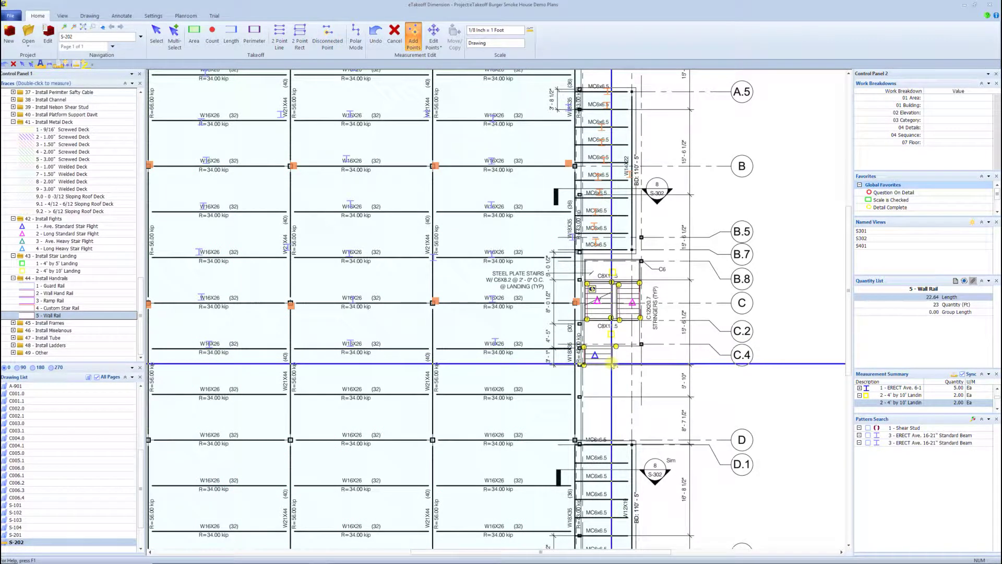
{"action": "left_click", "coordinate": [610, 364]}
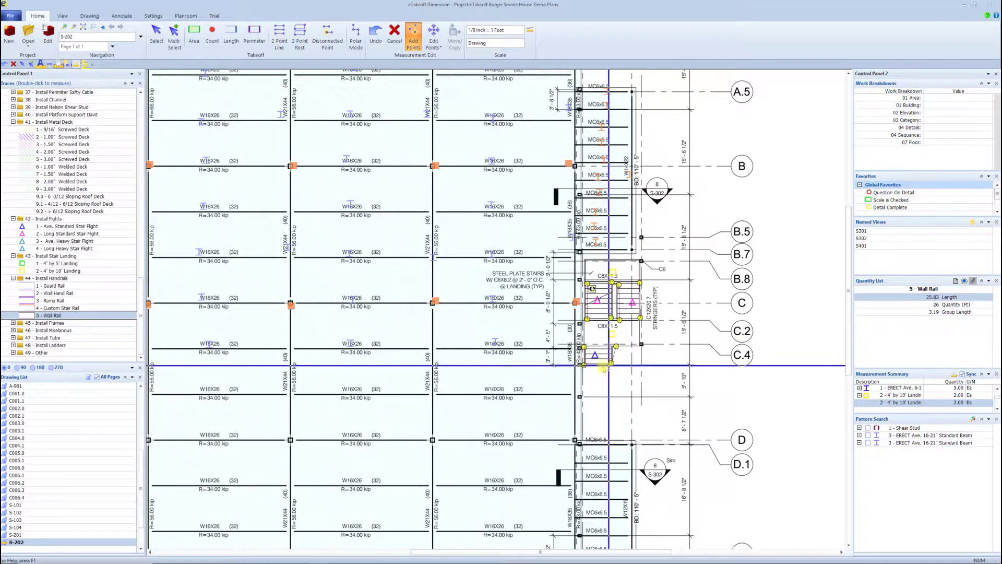
{"action": "scroll", "coordinate": [547, 340], "scroll_direction": "down", "scroll_amount": 5}
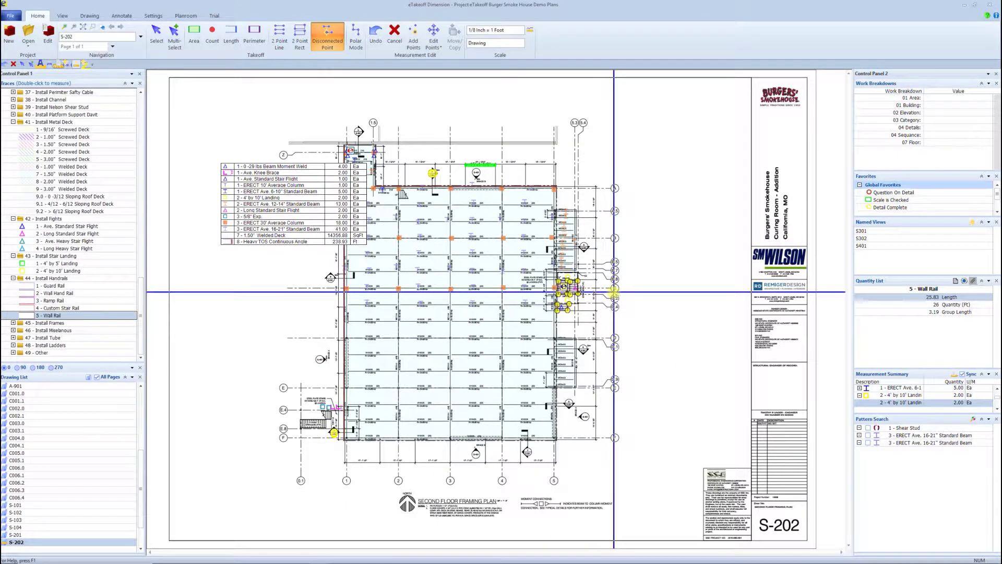
{"action": "right_click", "coordinate": [613, 292]}
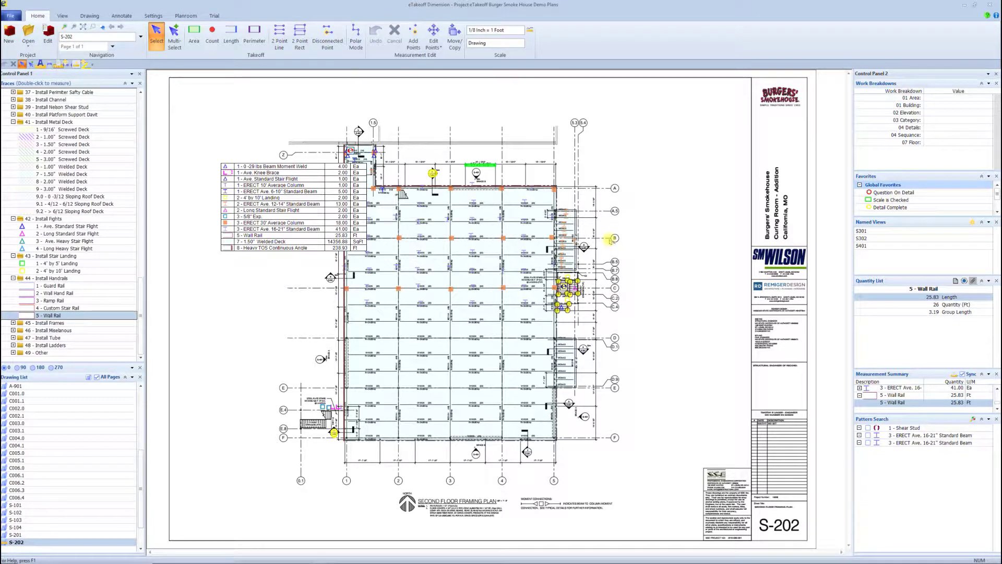
{"action": "scroll", "coordinate": [564, 230], "scroll_direction": "up", "scroll_amount": 3}
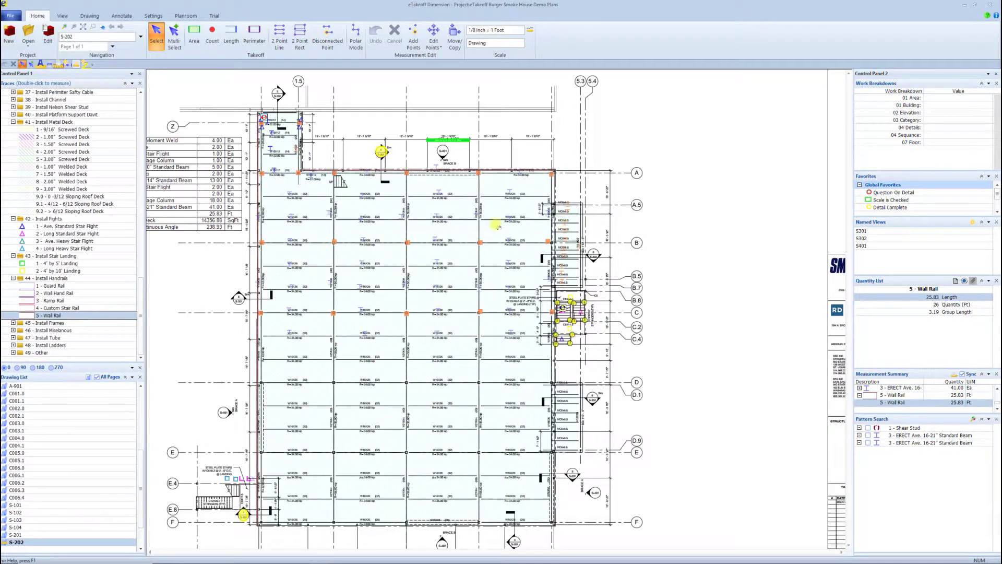
{"action": "scroll", "coordinate": [375, 243], "scroll_direction": "down", "scroll_amount": 1}
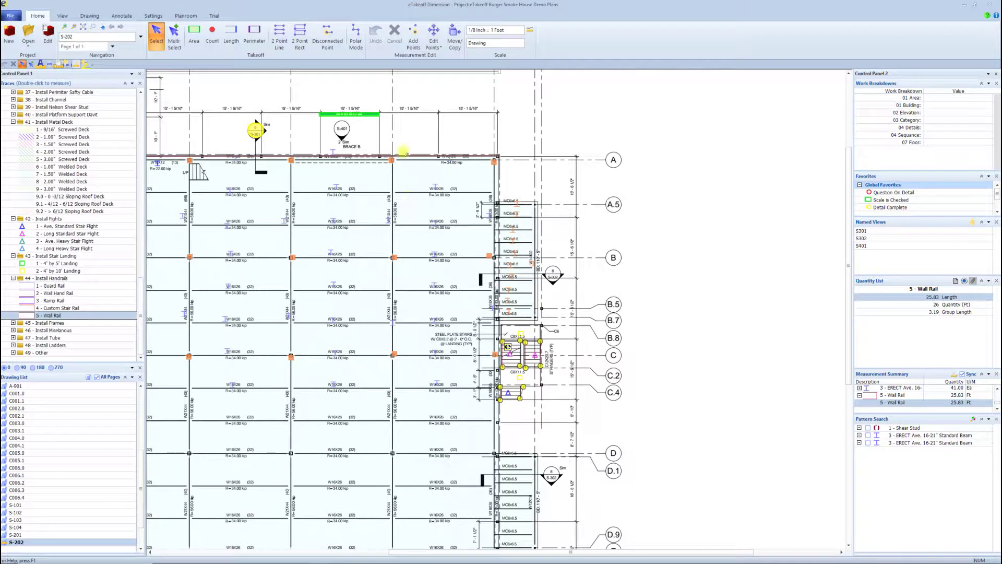
{"action": "left_click_drag", "start_coordinate": [406, 141], "coordinate": [486, 140]}
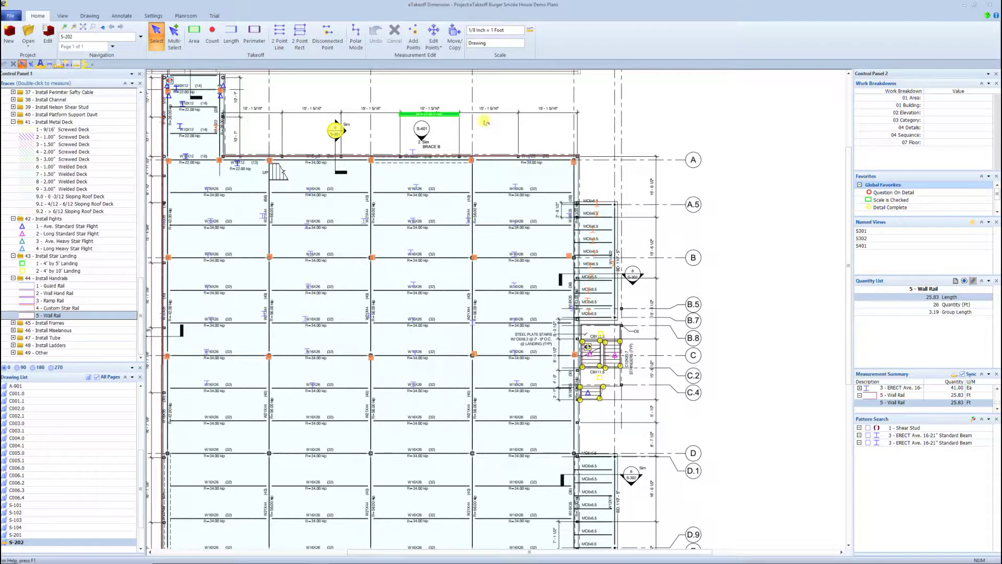
{"action": "scroll", "coordinate": [574, 156], "scroll_direction": "down", "scroll_amount": 2}
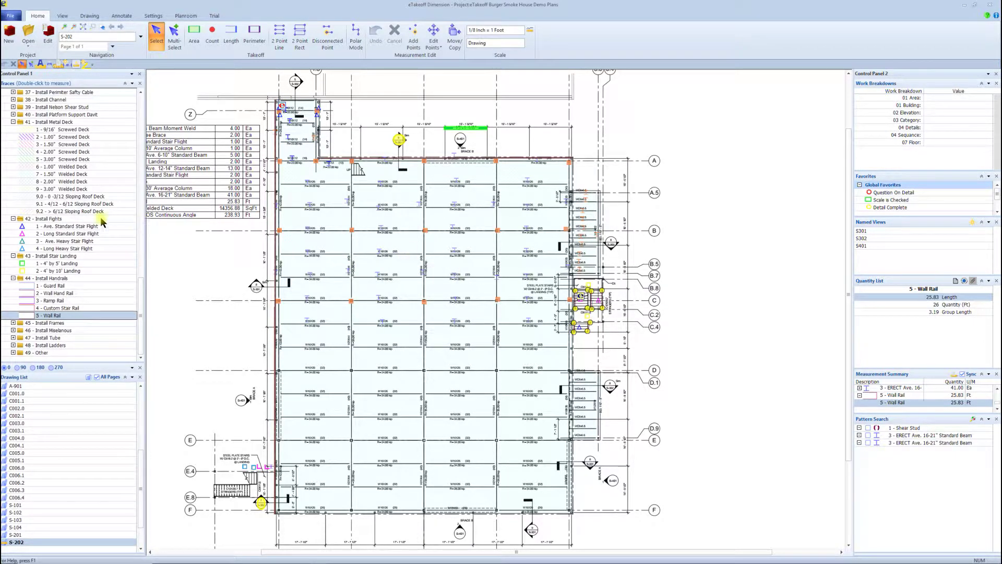
{"action": "scroll", "coordinate": [88, 230], "scroll_direction": "up", "scroll_amount": 10}
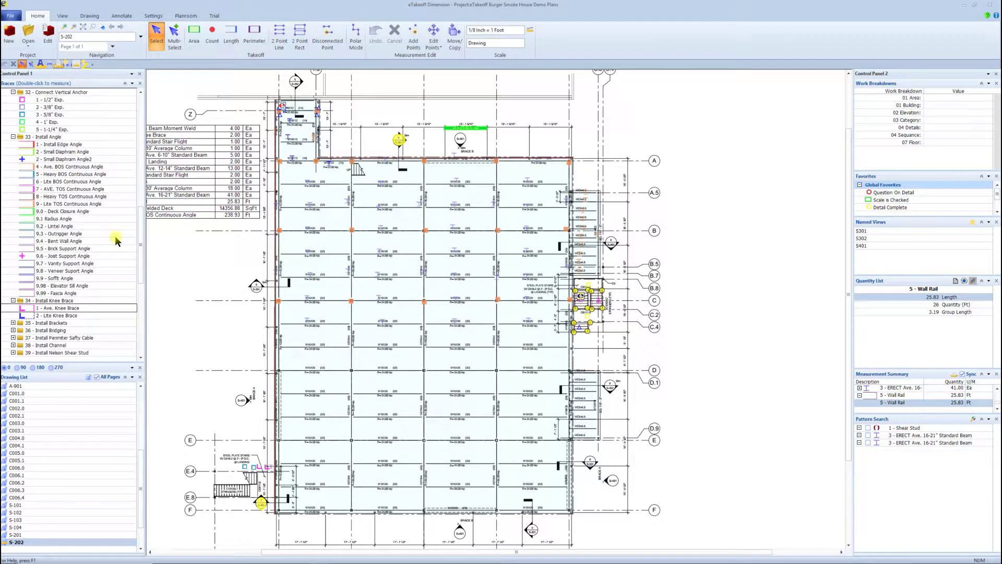
{"action": "mouse_move", "coordinate": [439, 221]}
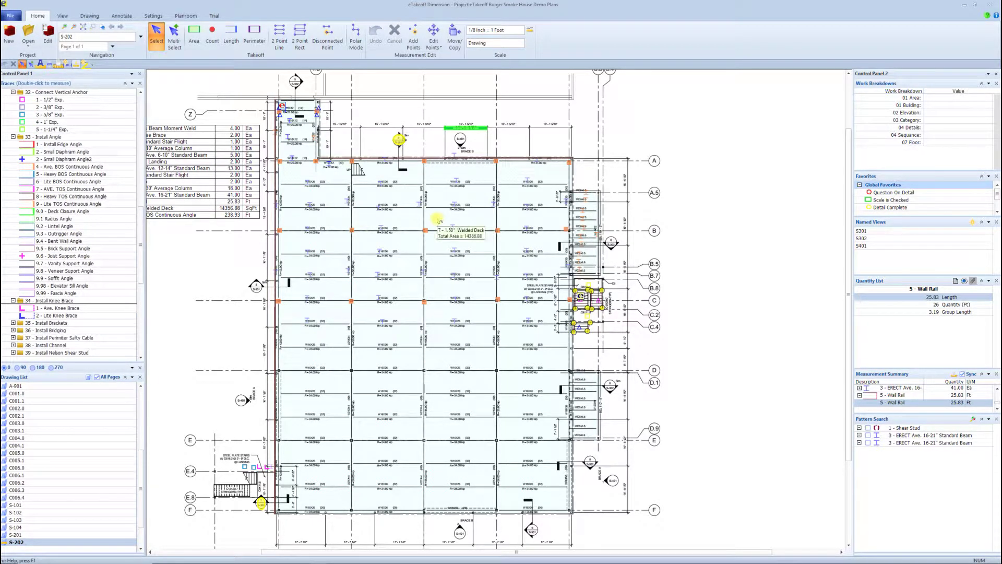